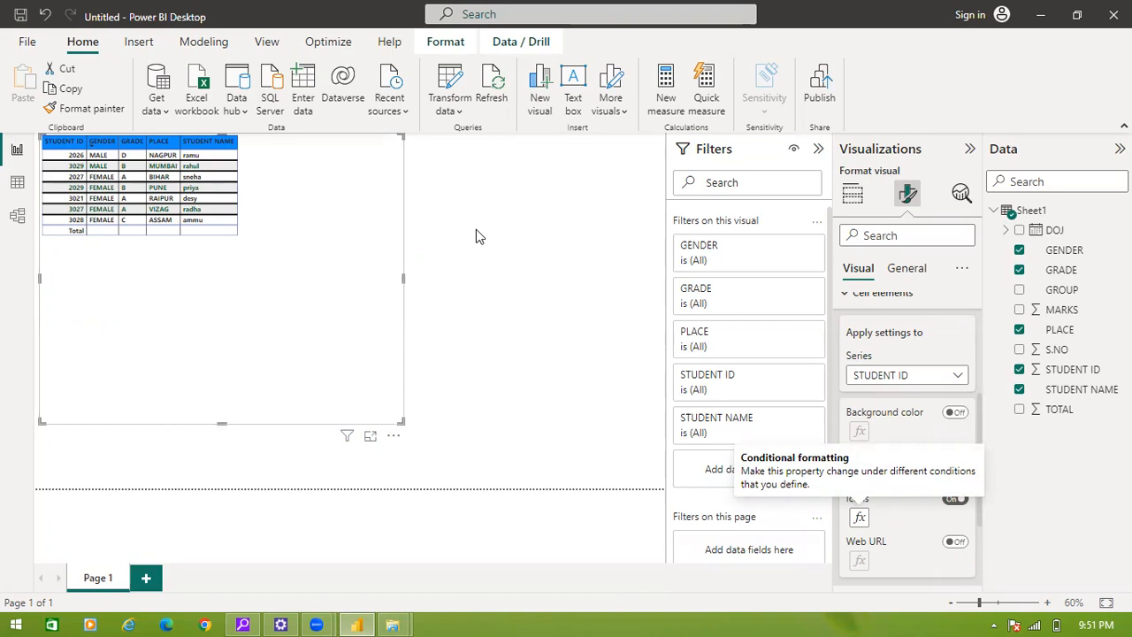
Show the student table in focus mode and open the conditional formatting settings for the STUDENT ID column's icons
{"action": "left_click", "coordinate": [370, 439]}
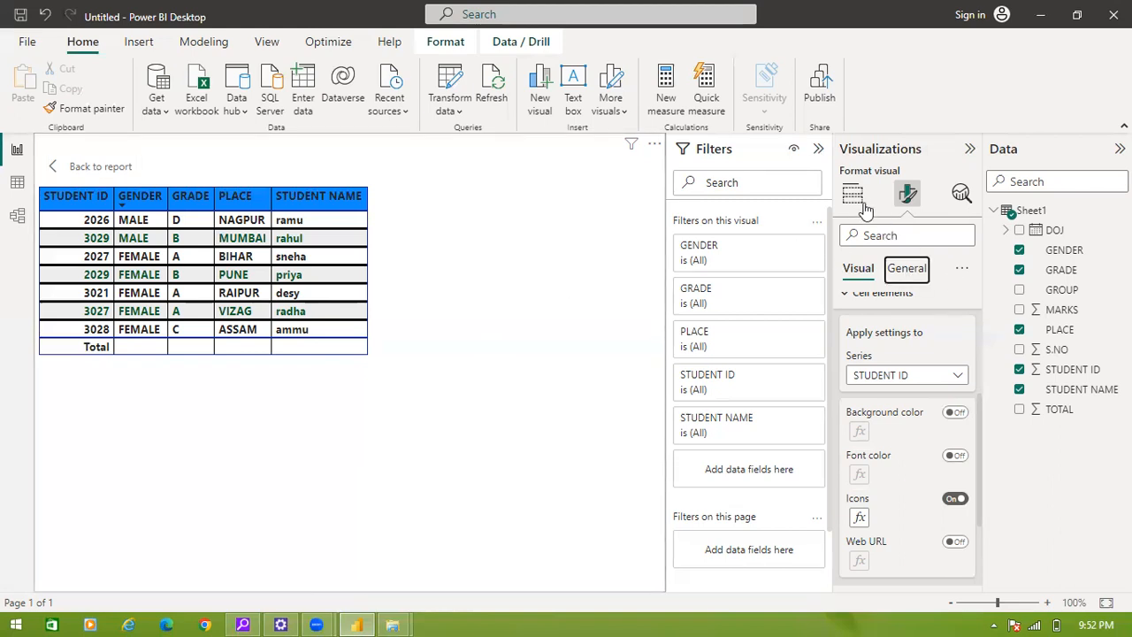
{"action": "left_click", "coordinate": [854, 197]}
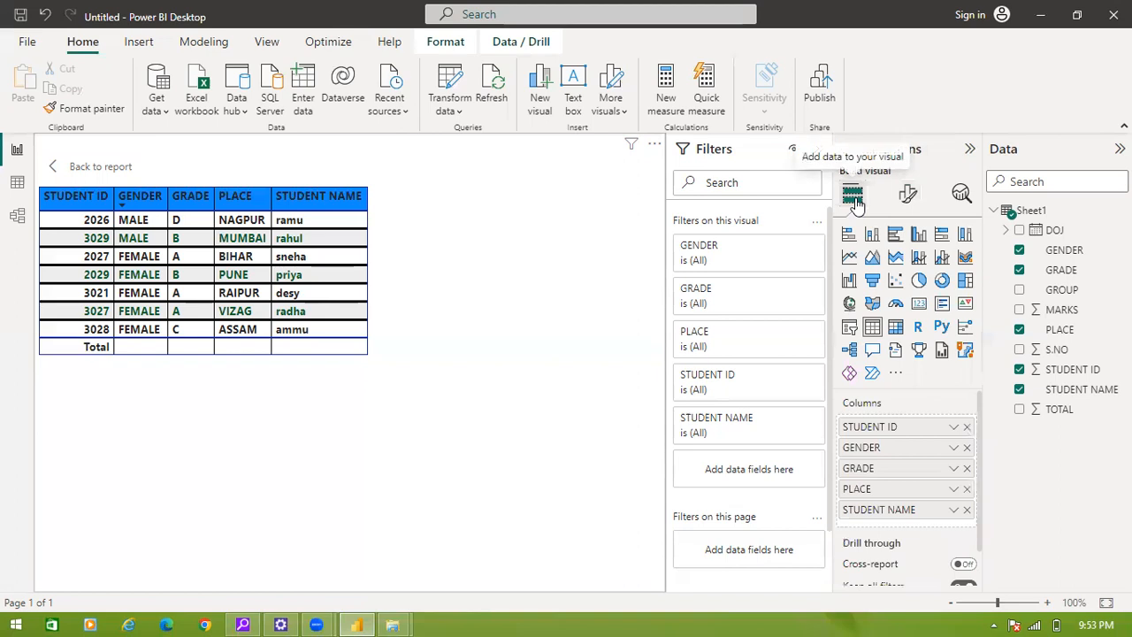
{"action": "left_click", "coordinate": [907, 197]}
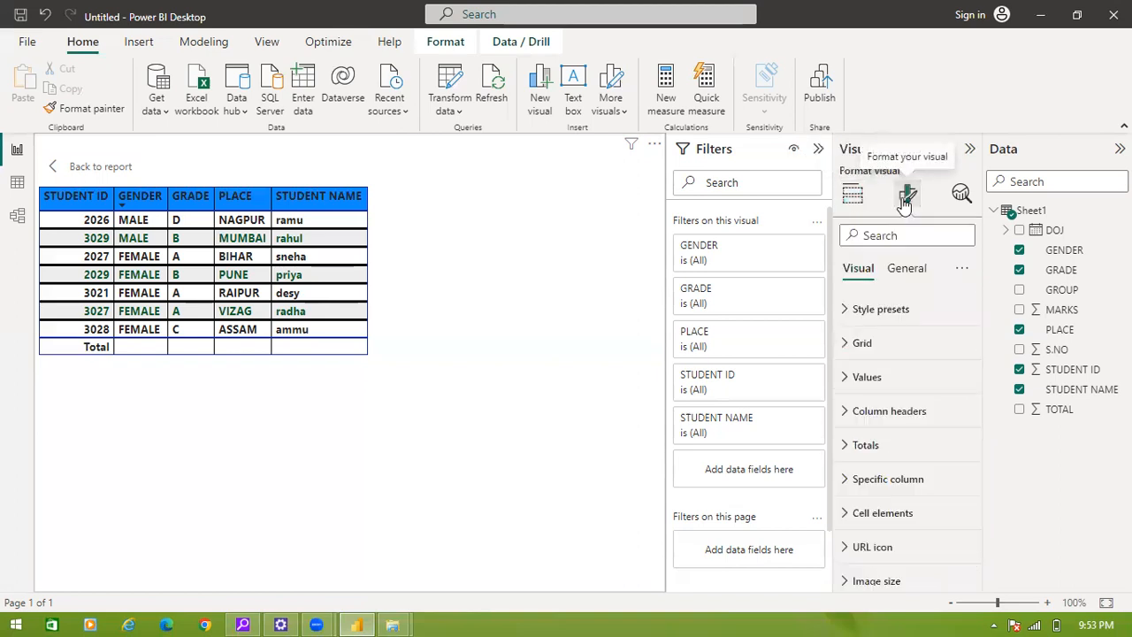
{"action": "left_click", "coordinate": [916, 520]}
{"action": "scroll", "coordinate": [980, 545], "scroll_direction": "down", "scroll_amount": 3}
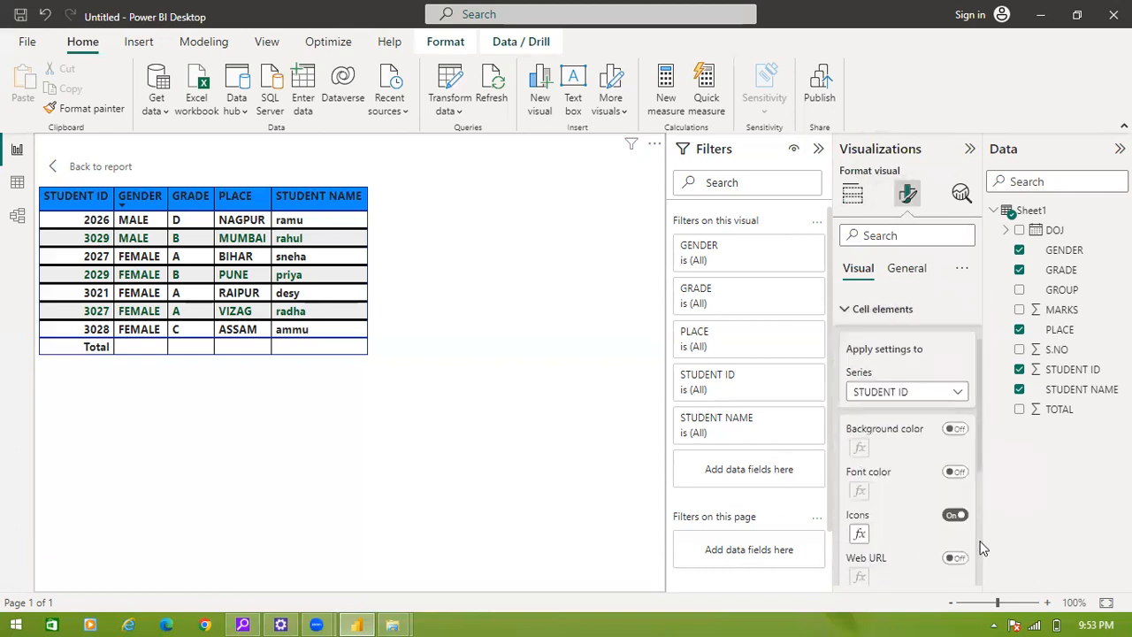
{"action": "scroll", "coordinate": [981, 548], "scroll_direction": "down", "scroll_amount": 1}
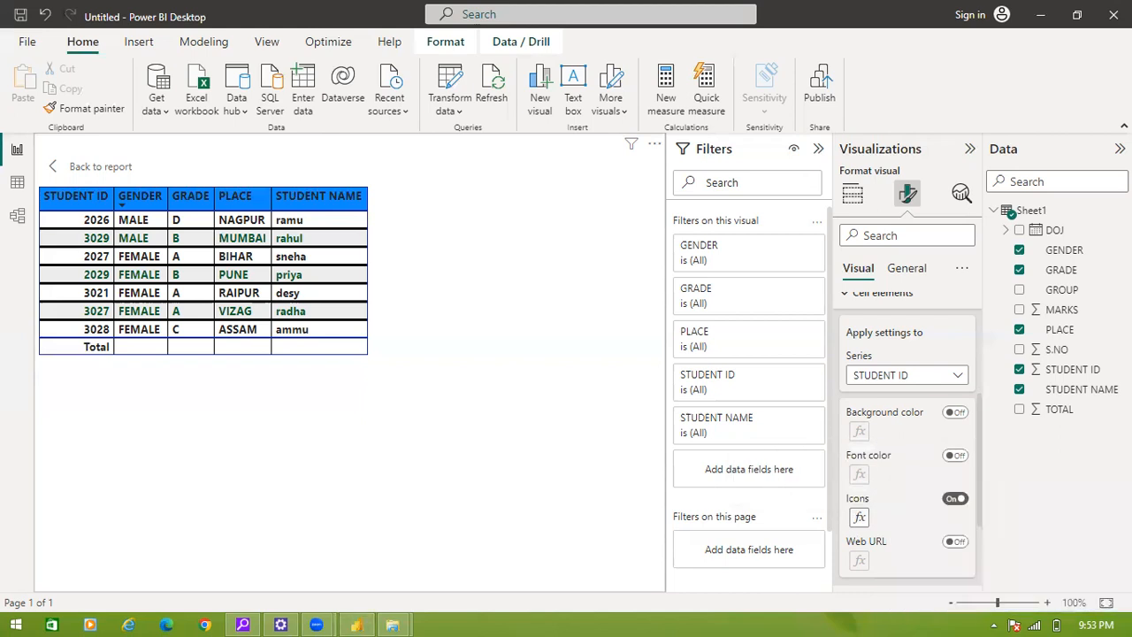
{"action": "left_click", "coordinate": [858, 518]}
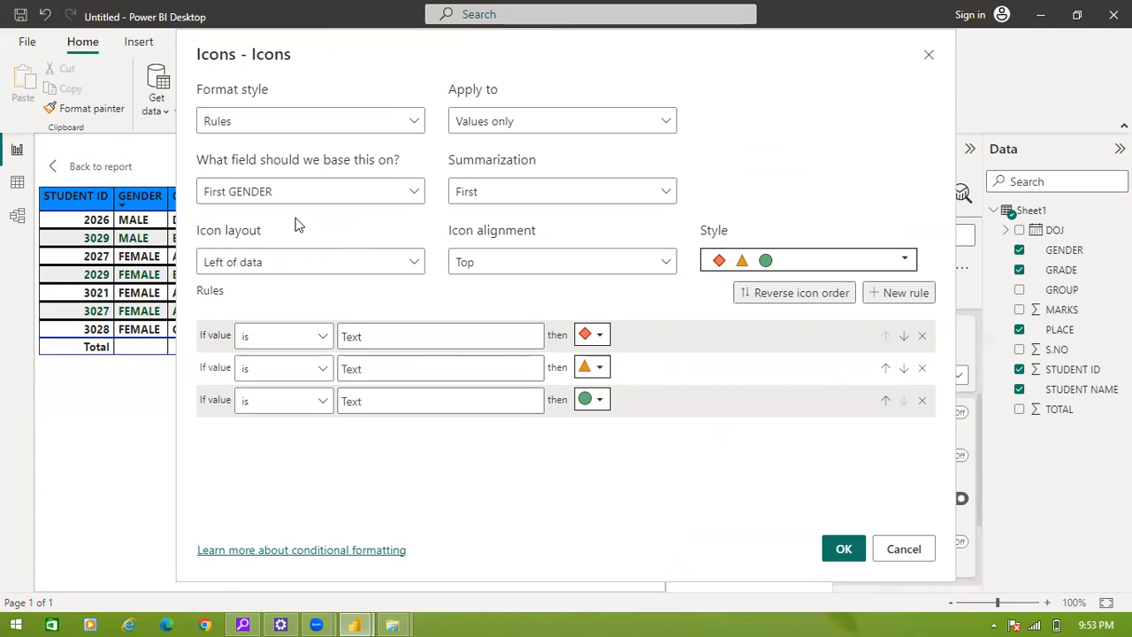
Review the choices for format style, icon layout and icon alignment, keeping Rules, Left of data and Top
{"action": "left_click", "coordinate": [407, 124]}
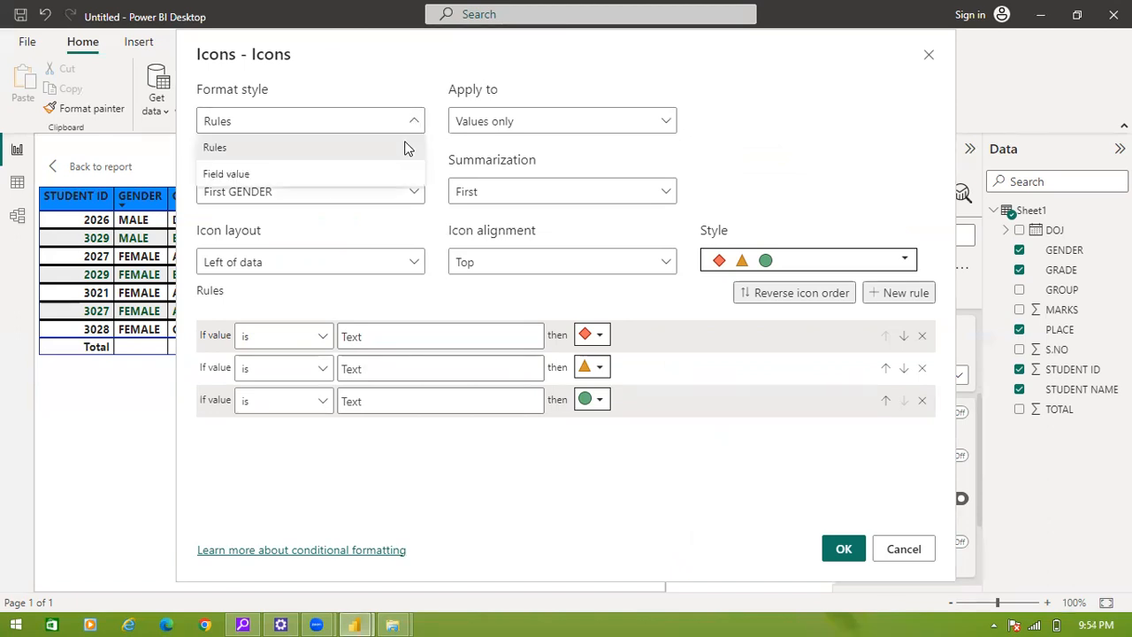
{"action": "left_click", "coordinate": [305, 175]}
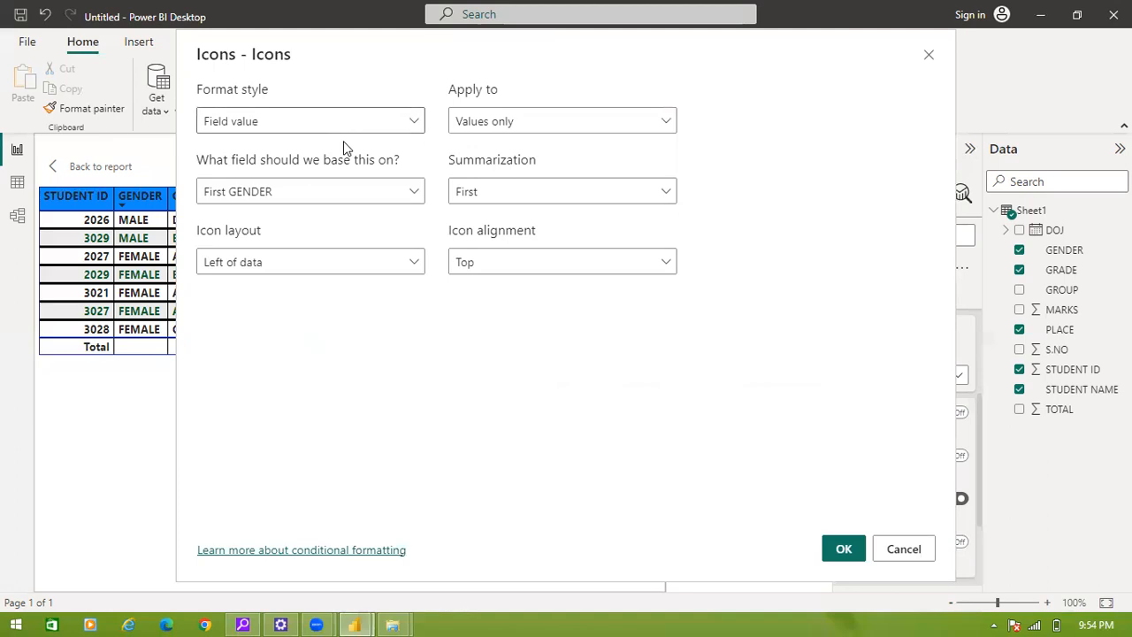
{"action": "left_click", "coordinate": [343, 127]}
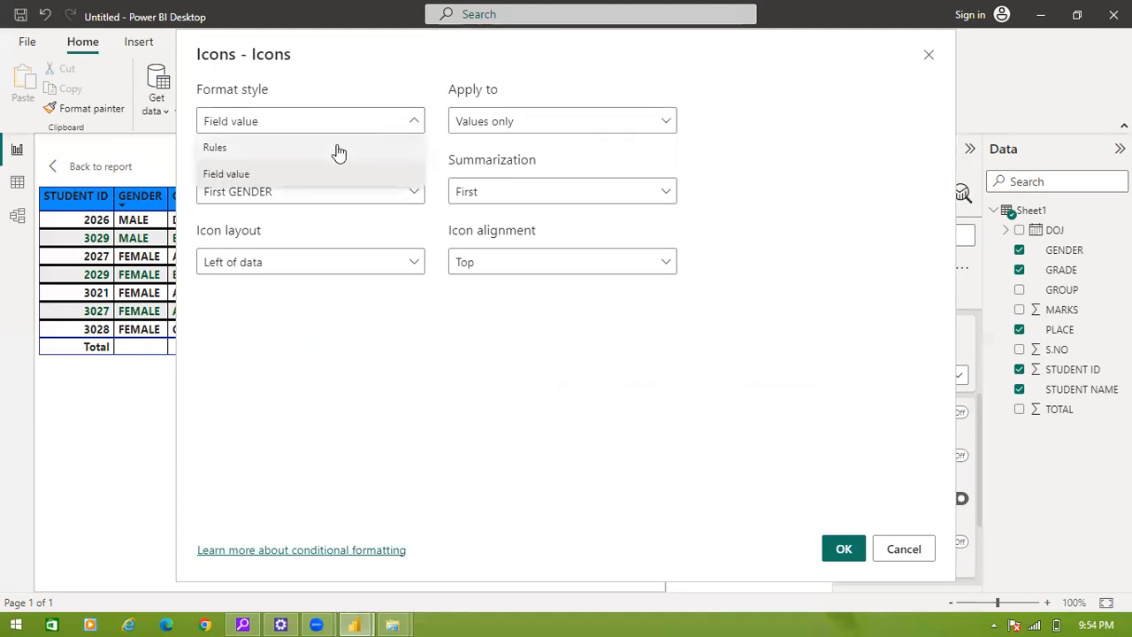
{"action": "left_click", "coordinate": [338, 148]}
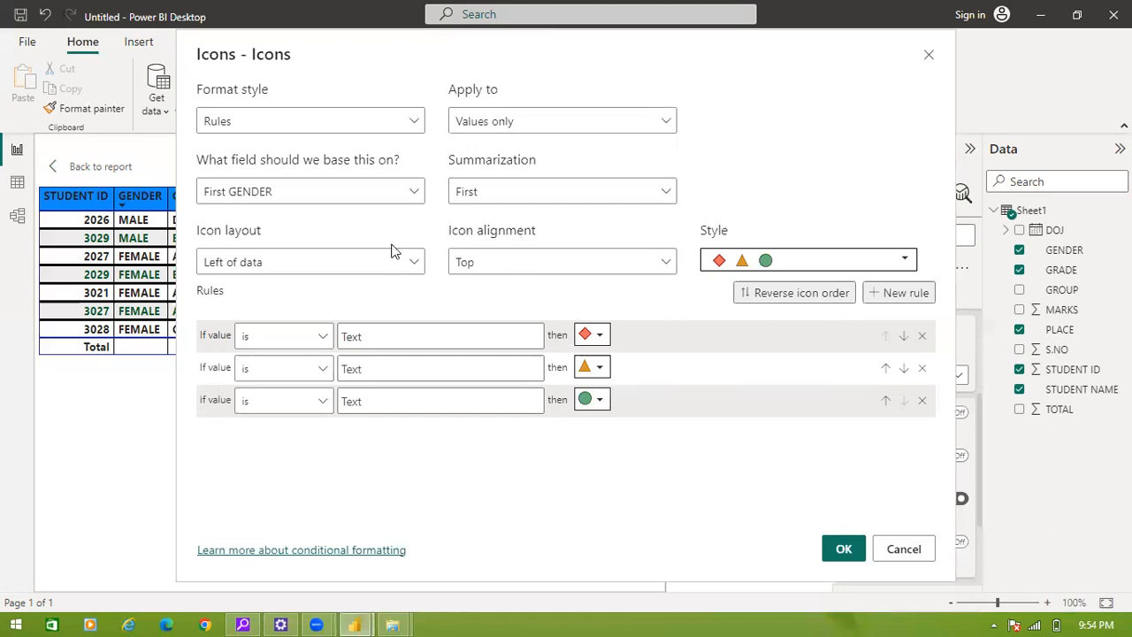
{"action": "left_click", "coordinate": [416, 265]}
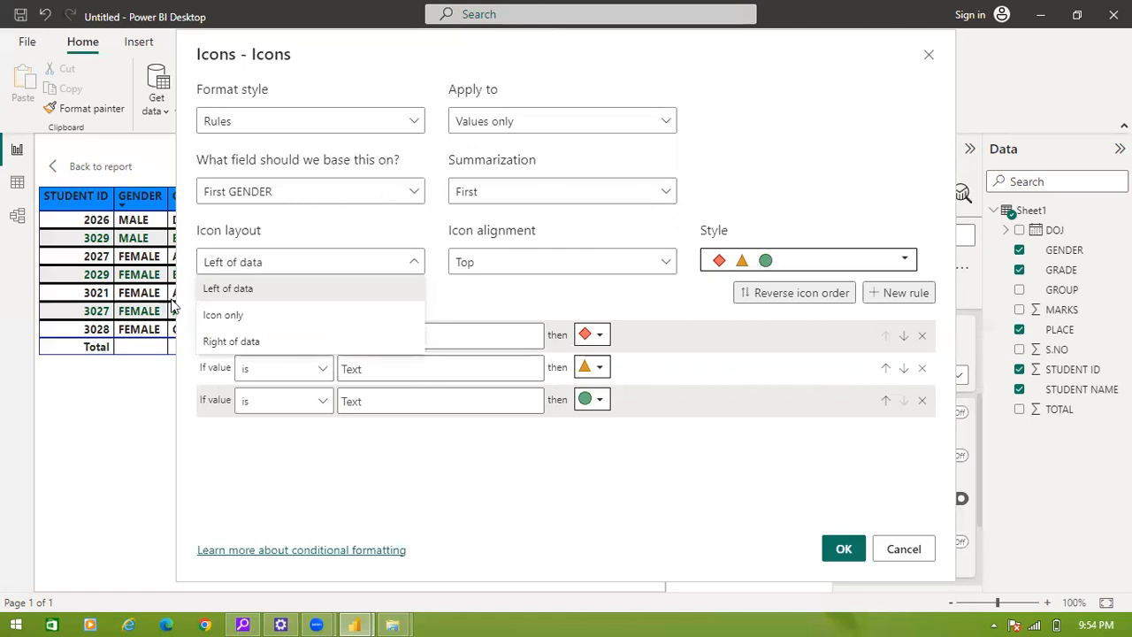
{"action": "left_click", "coordinate": [267, 301]}
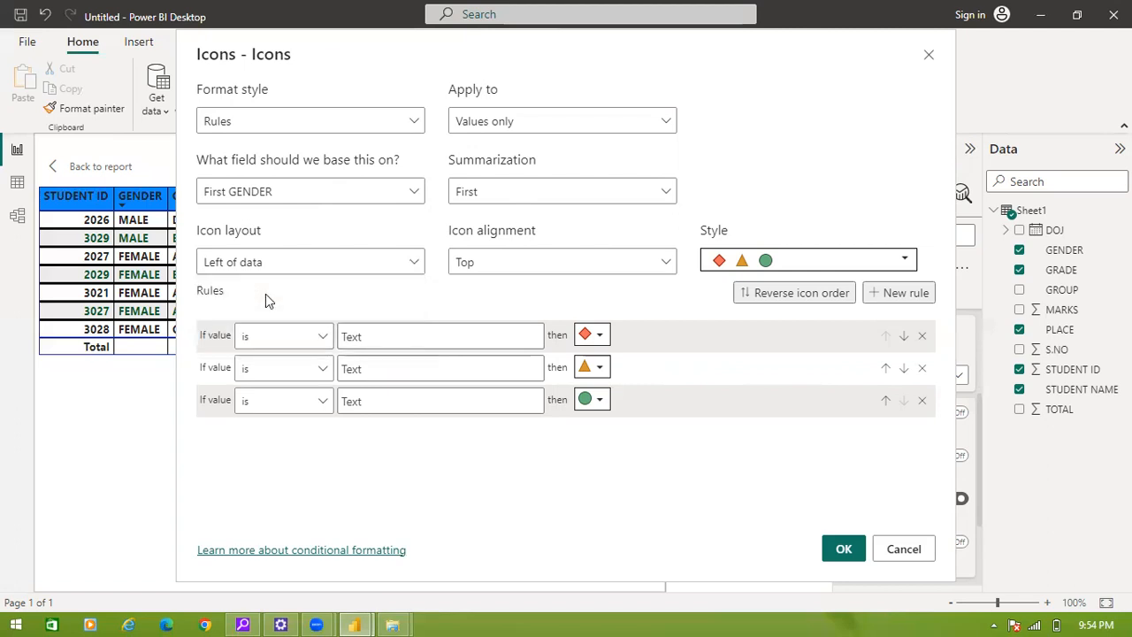
{"action": "left_click", "coordinate": [341, 261]}
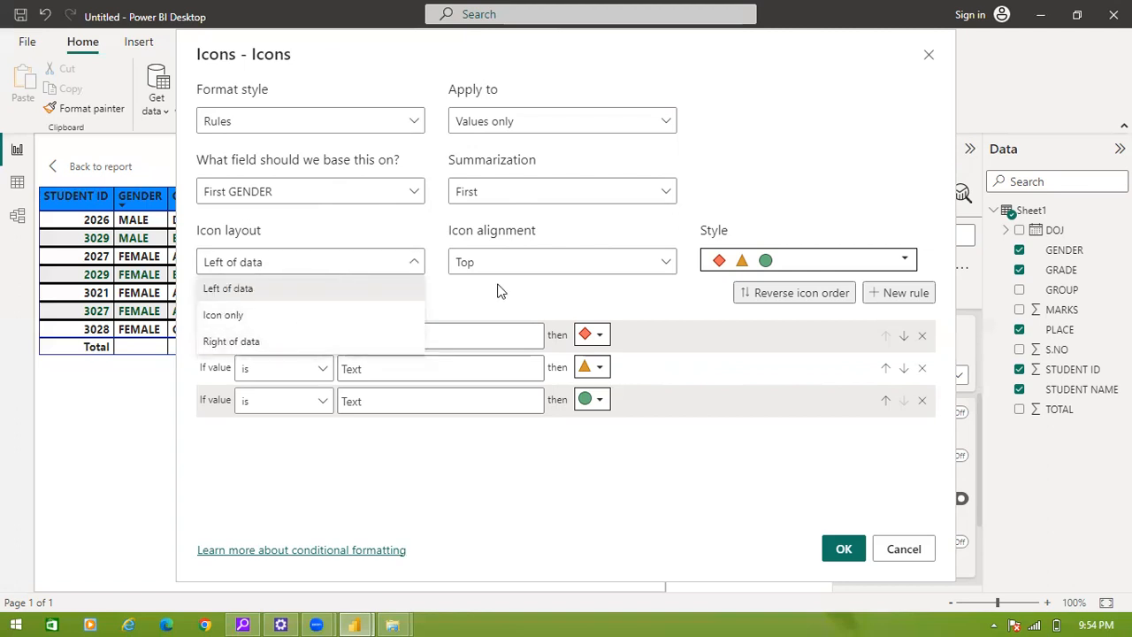
{"action": "left_click", "coordinate": [667, 264]}
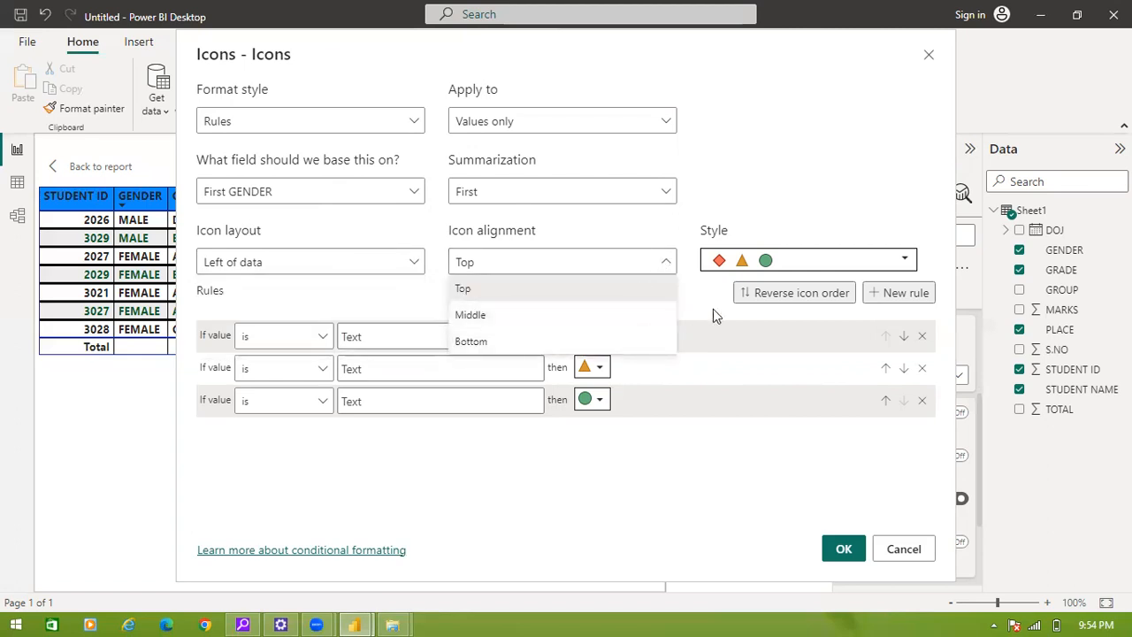
{"action": "left_click", "coordinate": [817, 165]}
Choose the icon style with black, red, yellow and green circles, and delete the last two rules
{"action": "left_click", "coordinate": [905, 262]}
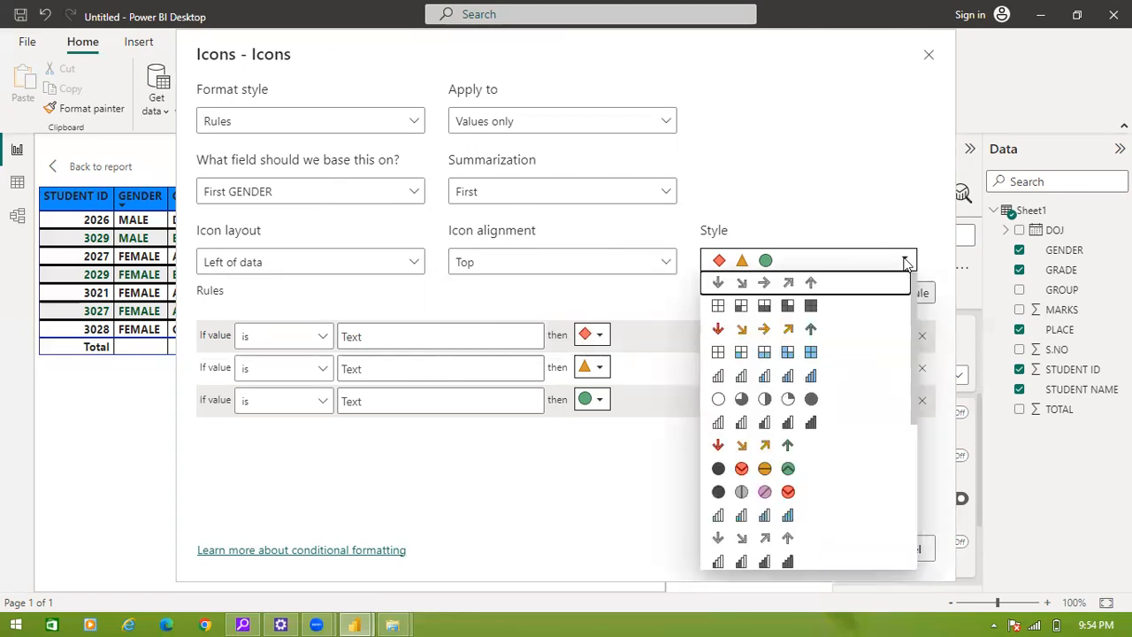
{"action": "left_click", "coordinate": [765, 475]}
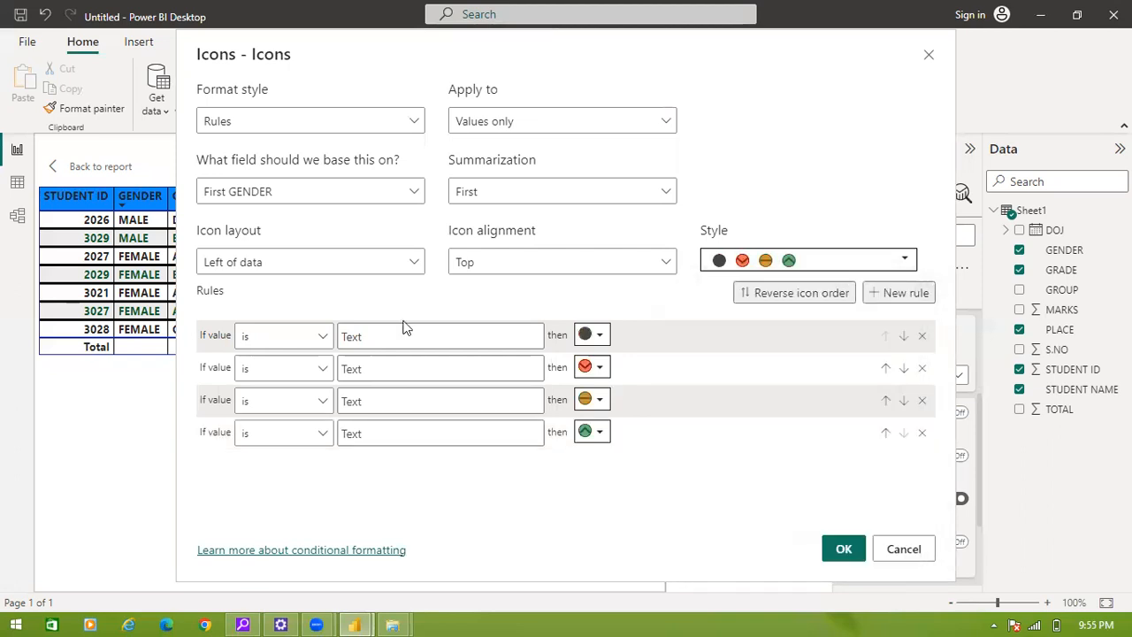
{"action": "left_click", "coordinate": [922, 433]}
{"action": "left_click", "coordinate": [922, 401]}
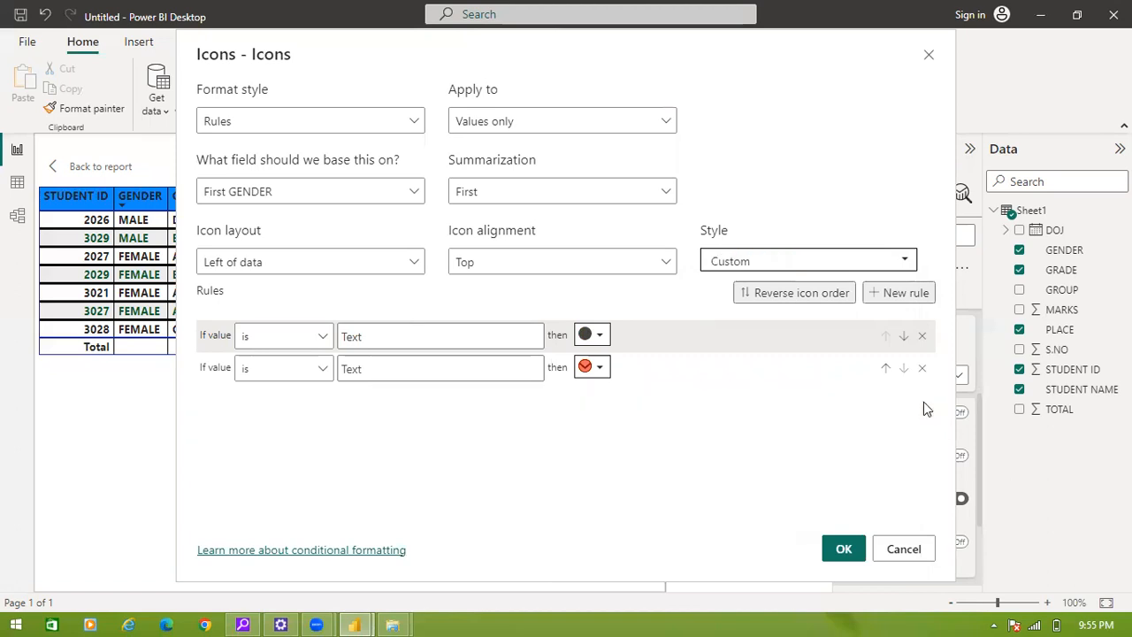
Set the rules to show the green up-arrow circle for FEMALE and the red down-arrow circle for MALE, and apply them
{"action": "left_click", "coordinate": [356, 335]}
{"action": "type", "text": "FEMALE"}
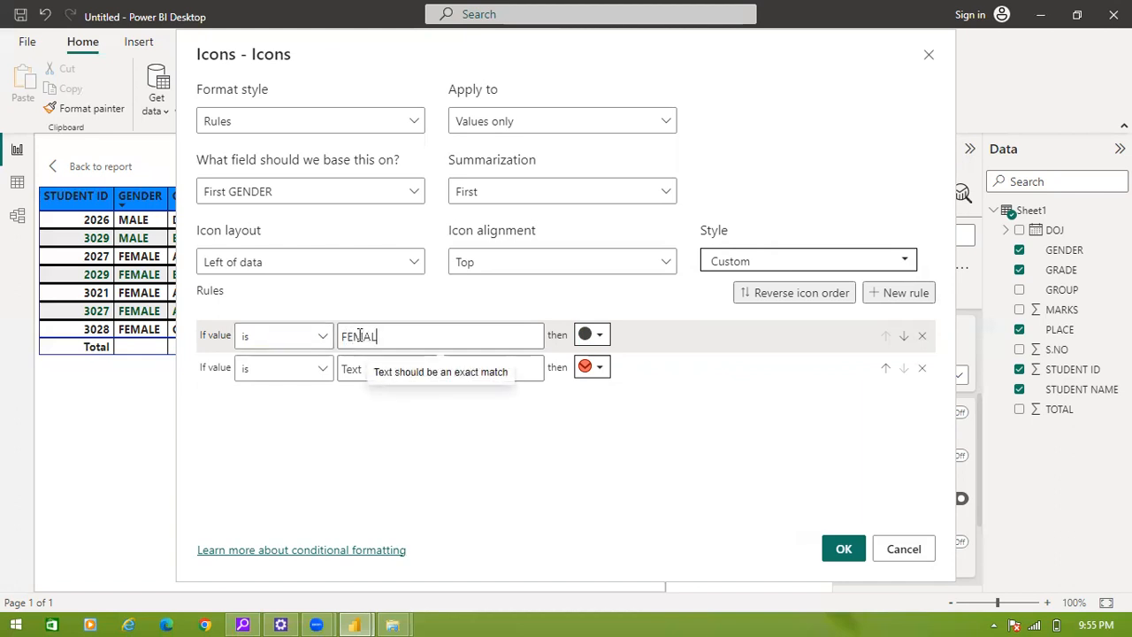
{"action": "left_click", "coordinate": [598, 337]}
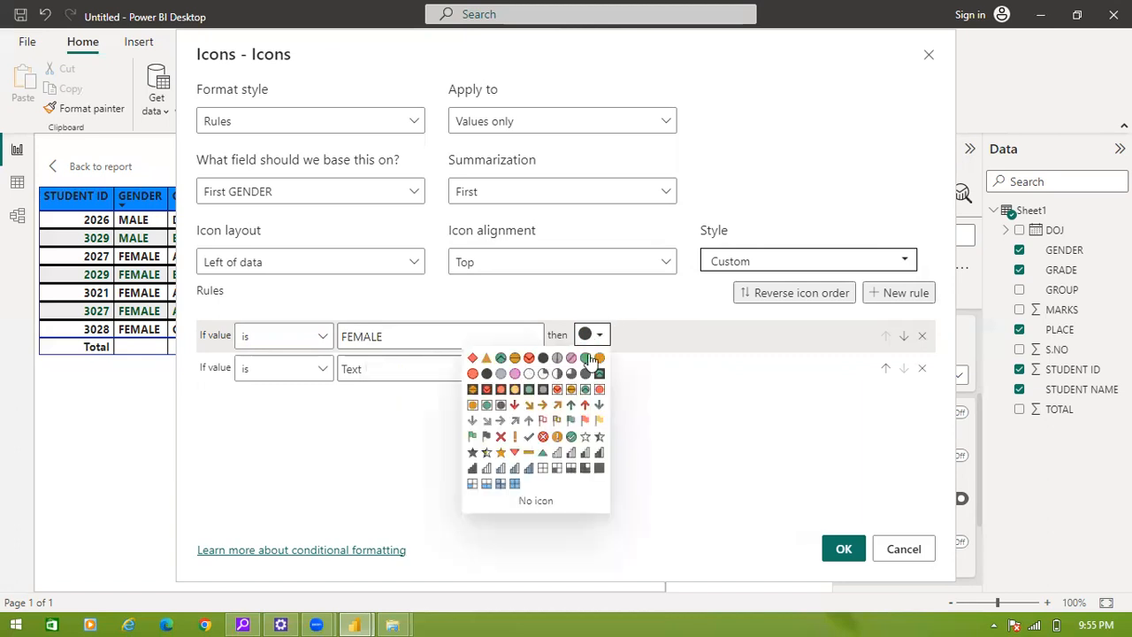
{"action": "left_click", "coordinate": [500, 358]}
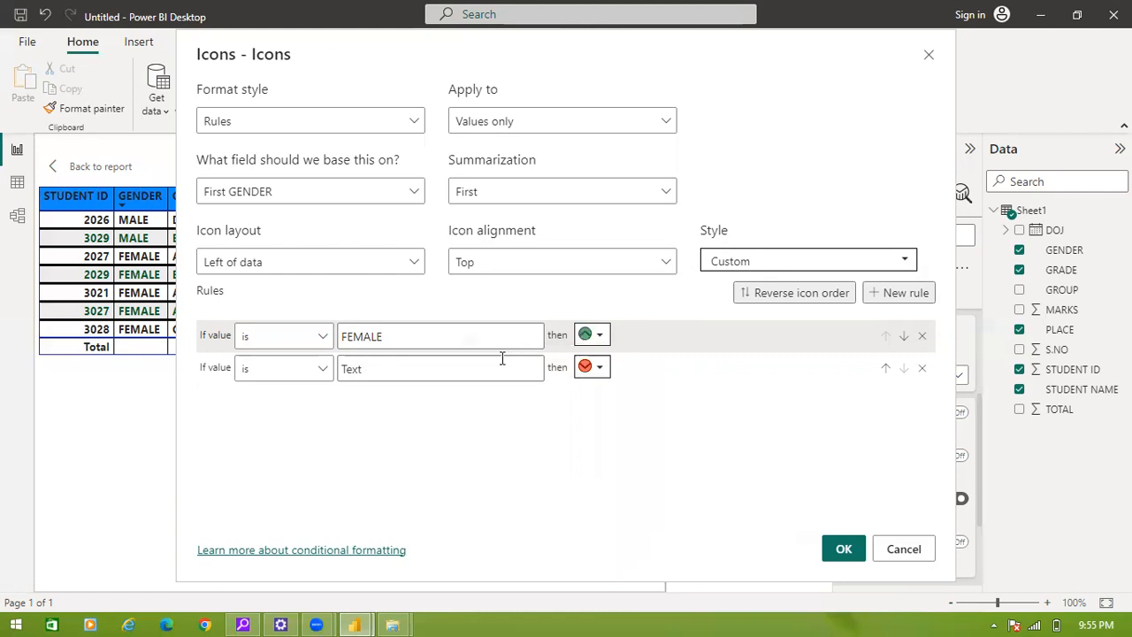
{"action": "left_click", "coordinate": [366, 366]}
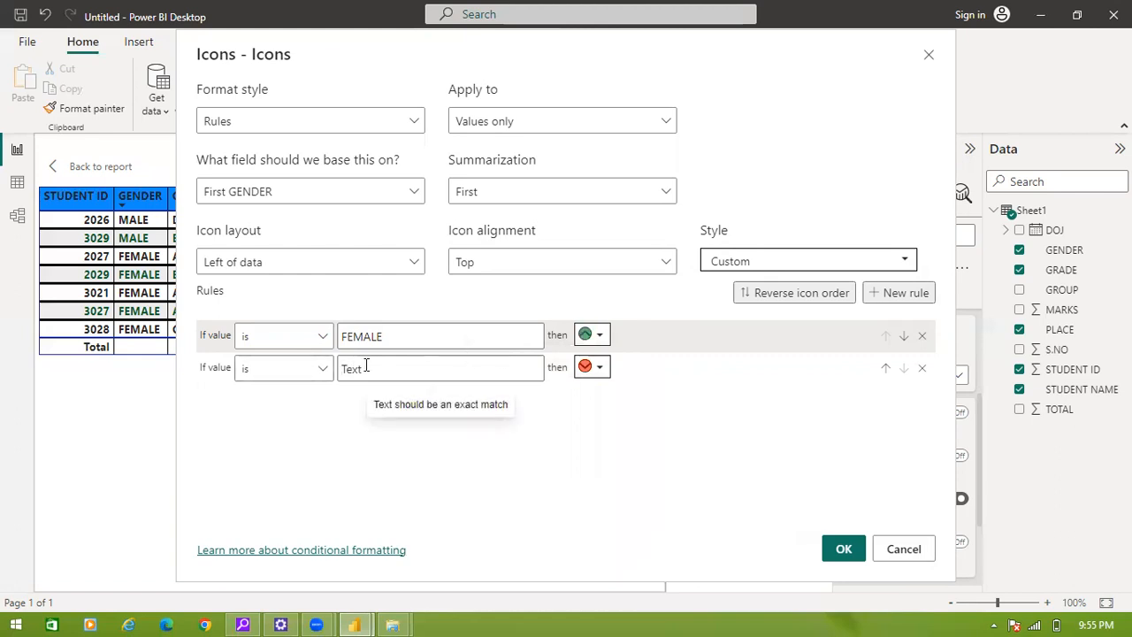
{"action": "type", "text": "MALE"}
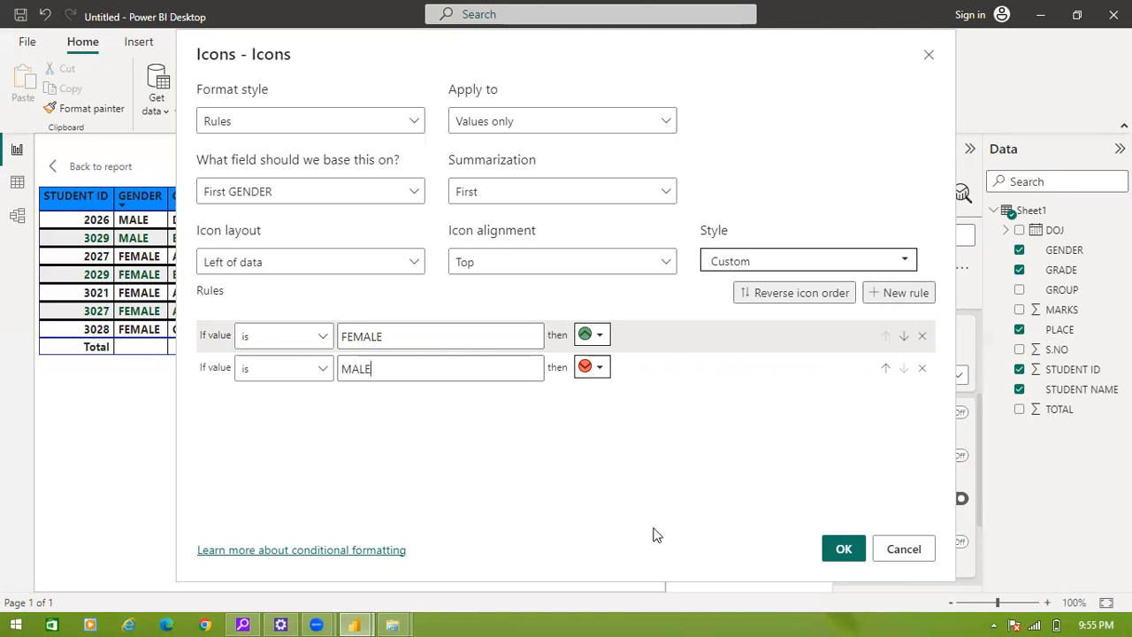
{"action": "left_click", "coordinate": [842, 554]}
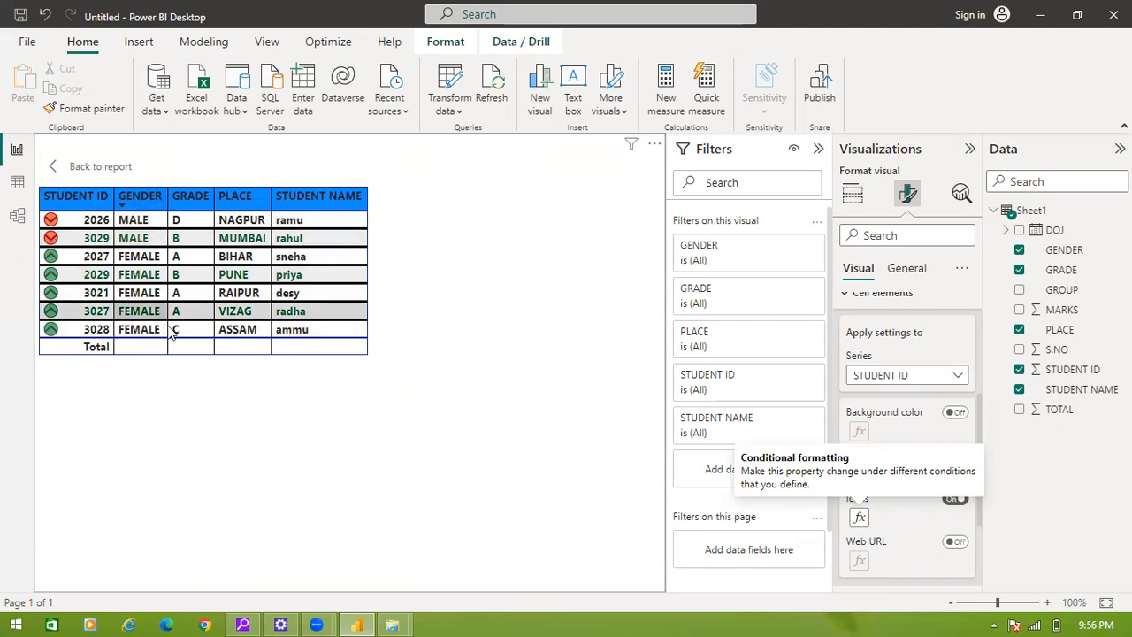
Turn on the background color for STUDENT ID as a gradient with a middle color and apply it
{"action": "left_click", "coordinate": [959, 414]}
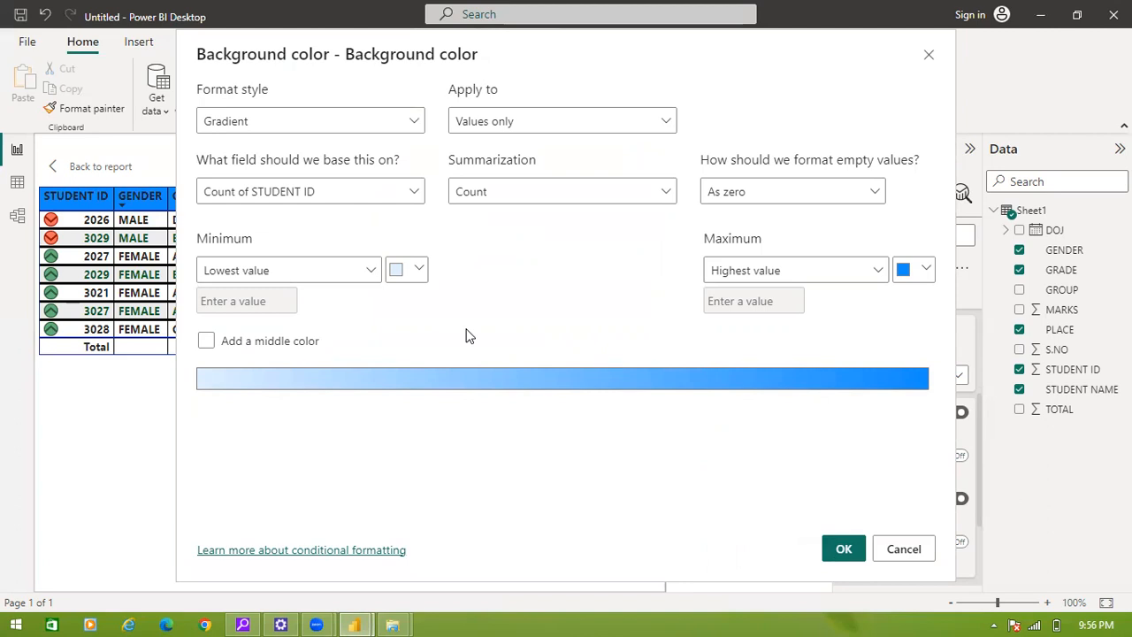
{"action": "left_click", "coordinate": [373, 273]}
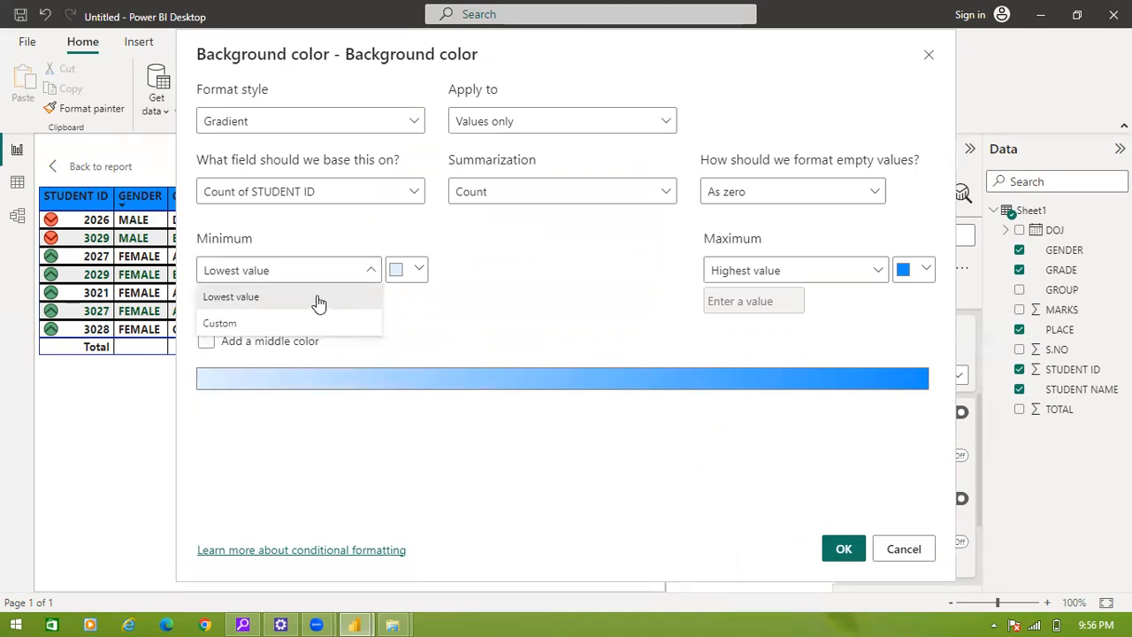
{"action": "left_click", "coordinate": [465, 278]}
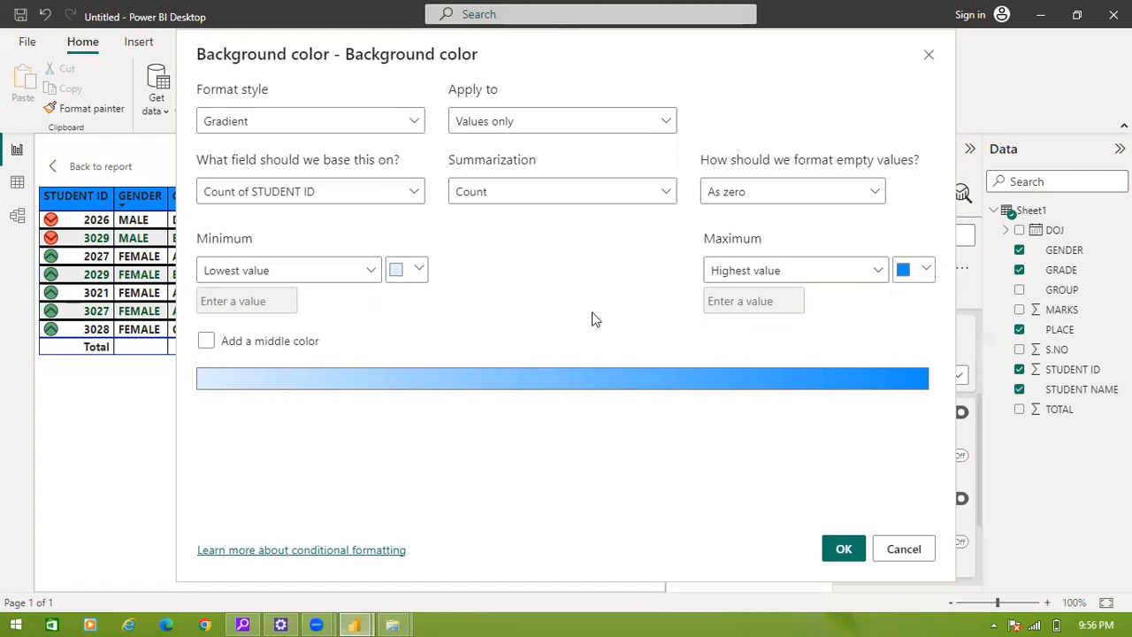
{"action": "left_click", "coordinate": [205, 341]}
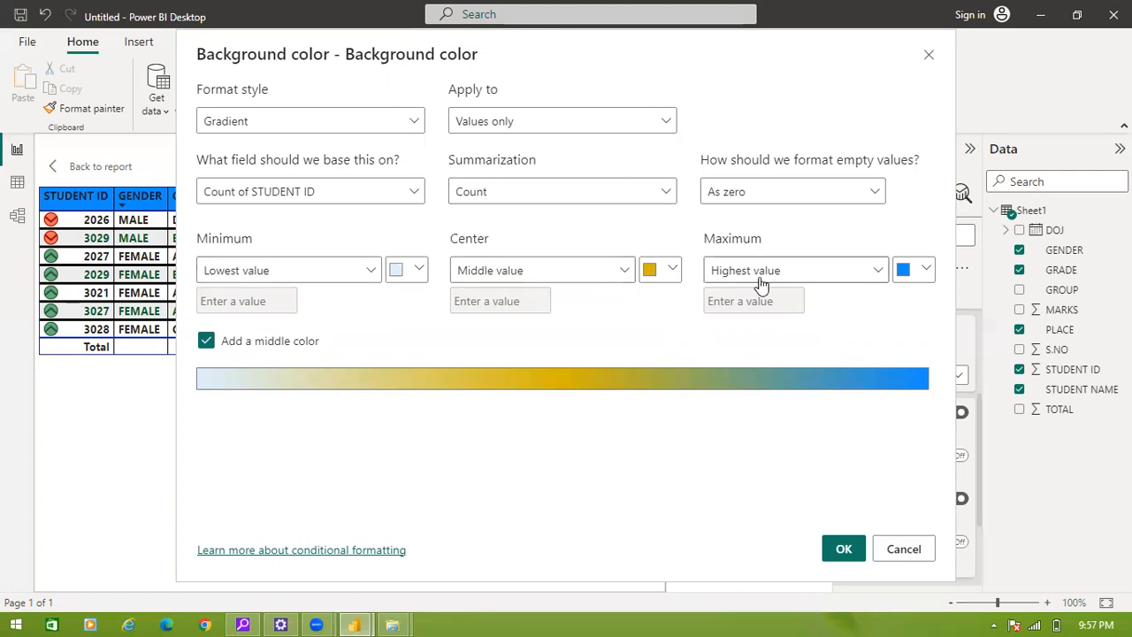
{"action": "left_click", "coordinate": [838, 549]}
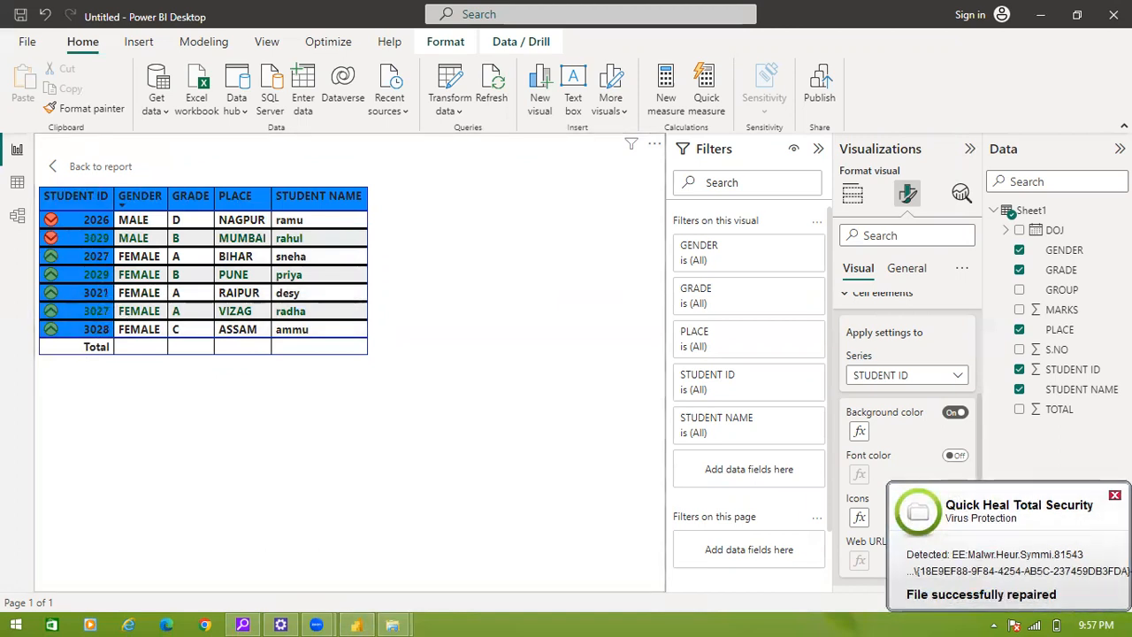
Remove the middle color from the STUDENT ID background gradient and apply the change
{"action": "left_click", "coordinate": [859, 430]}
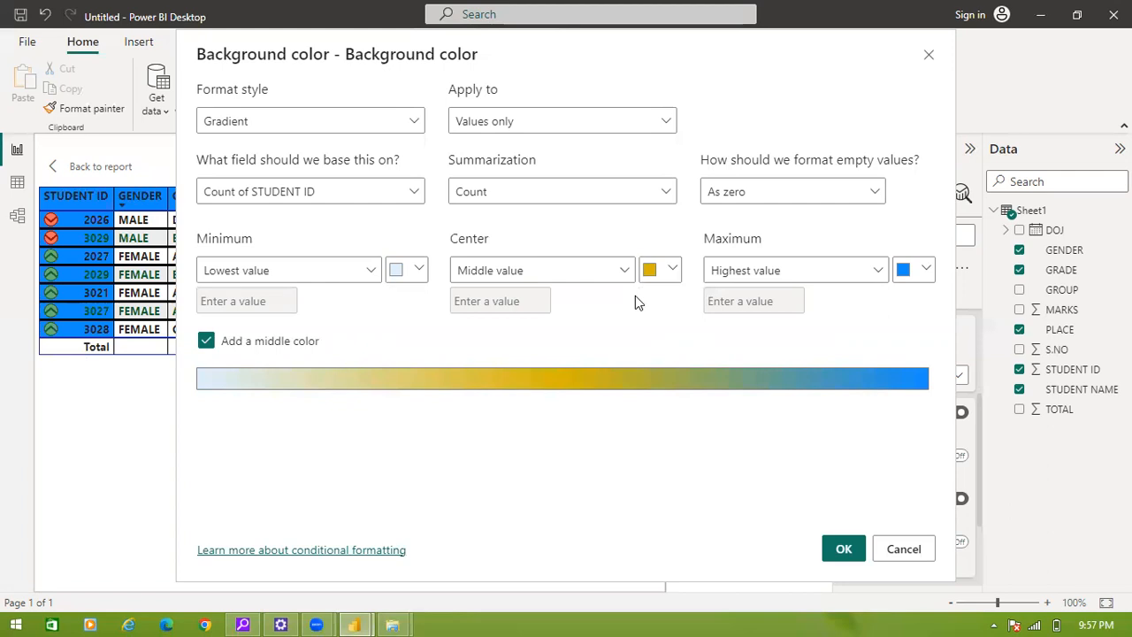
{"action": "left_click", "coordinate": [205, 345]}
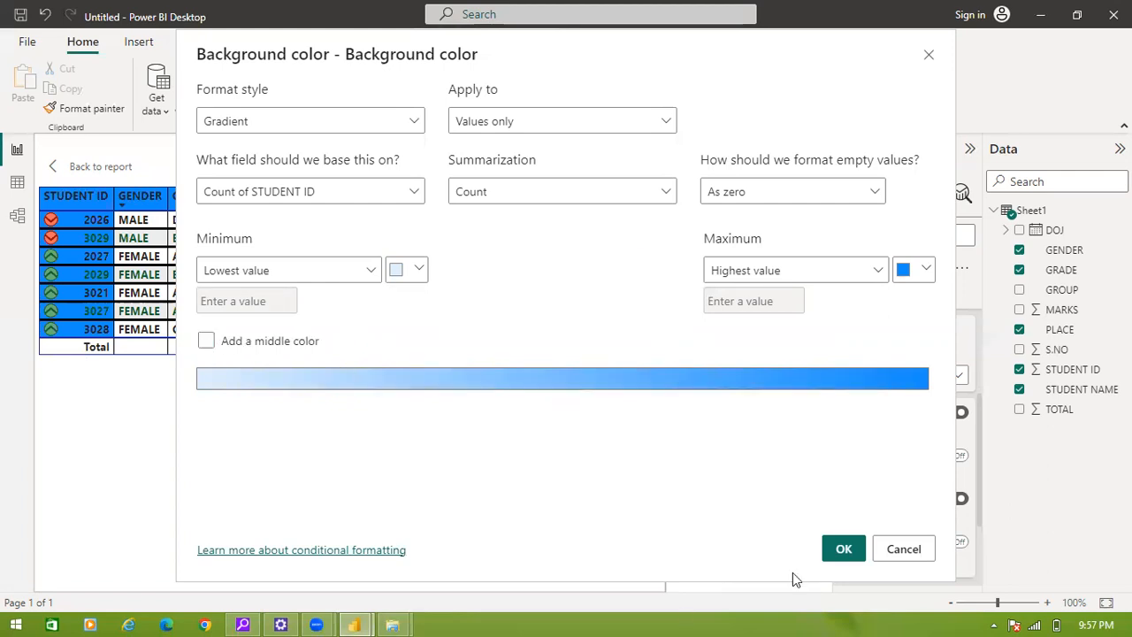
{"action": "left_click", "coordinate": [848, 546]}
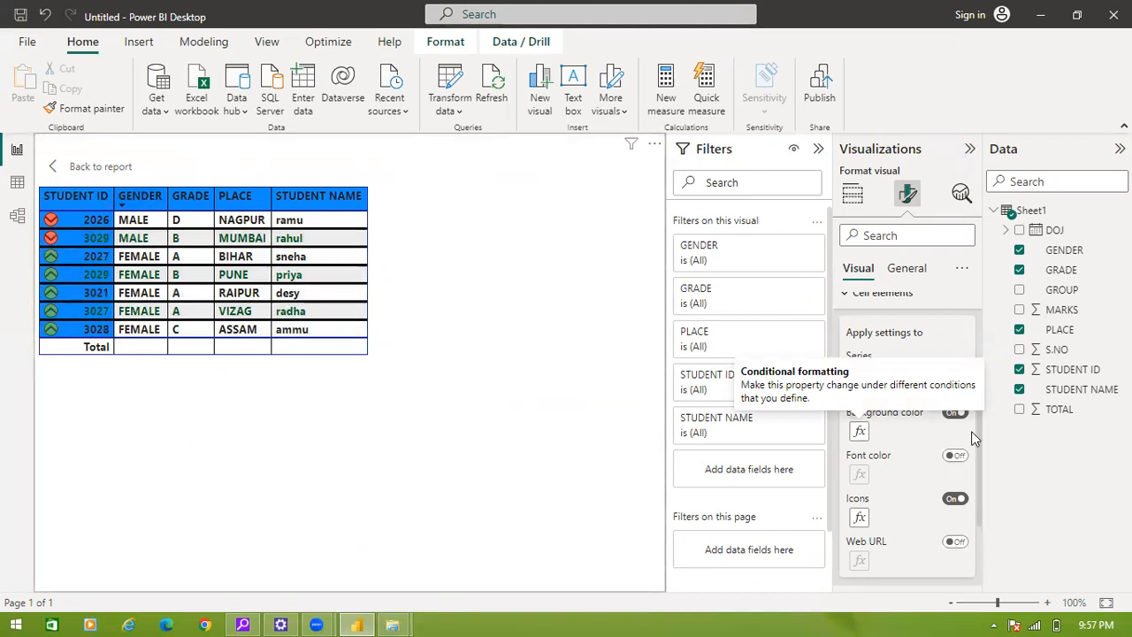
Base the STUDENT ID background color gradient on the GENDER field and set its maximum color to light pink
{"action": "left_click", "coordinate": [860, 433]}
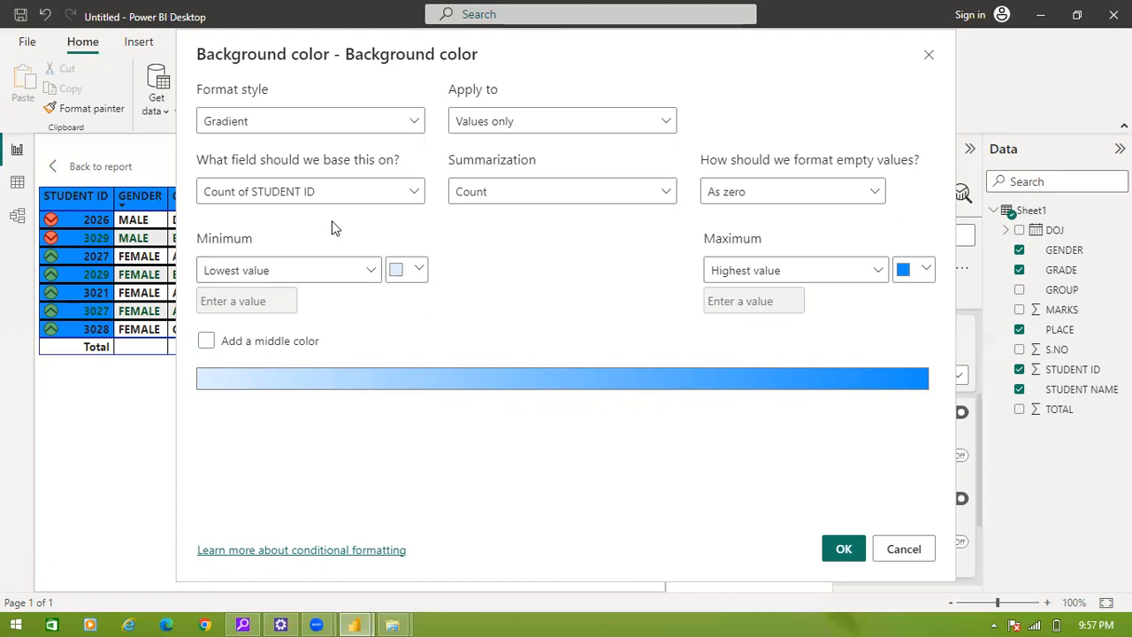
{"action": "left_click", "coordinate": [416, 193]}
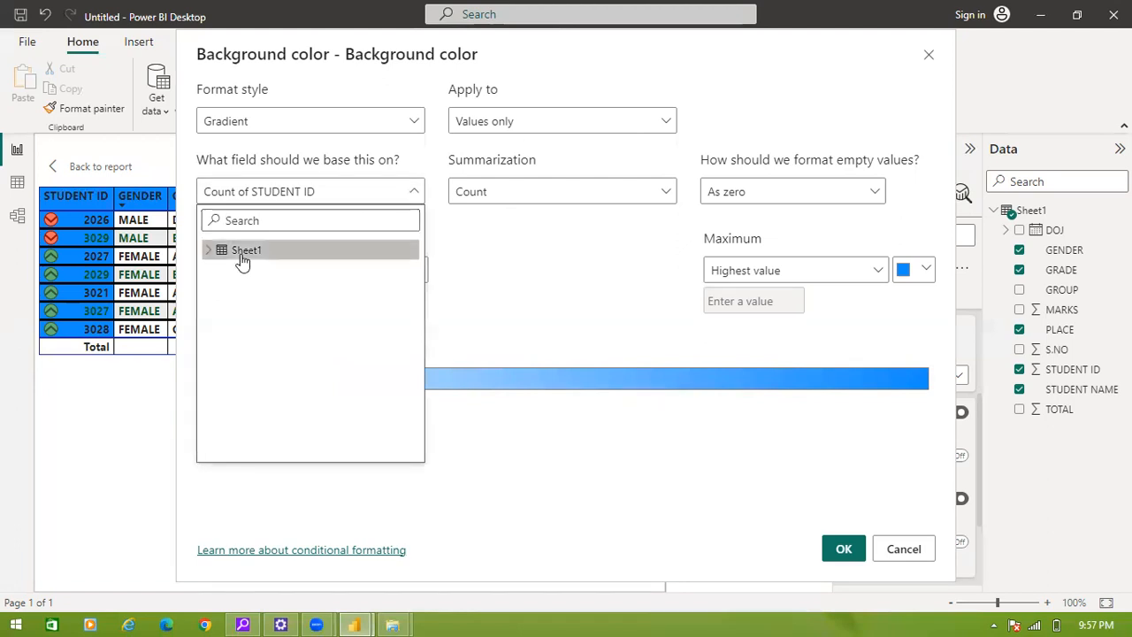
{"action": "left_click", "coordinate": [208, 254]}
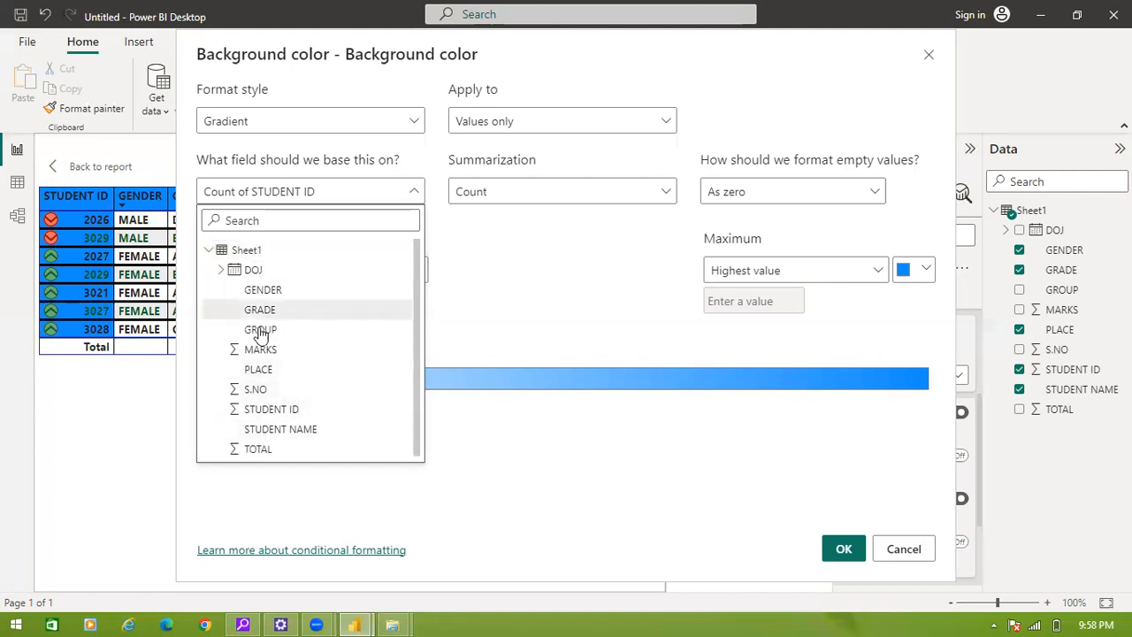
{"action": "left_click", "coordinate": [268, 291]}
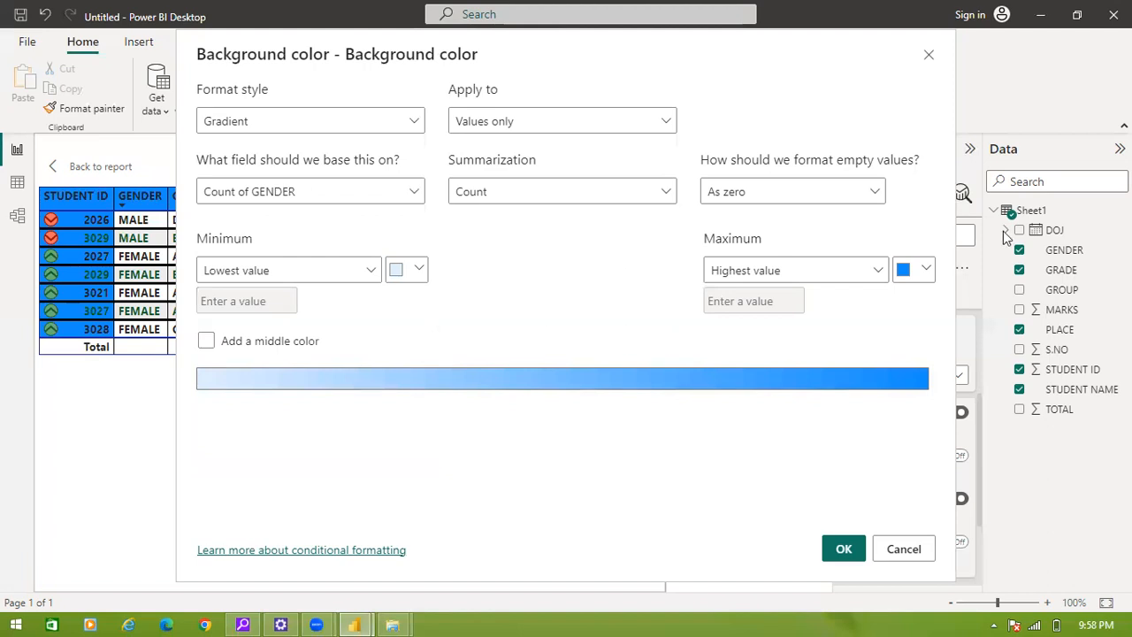
{"action": "left_click", "coordinate": [926, 270]}
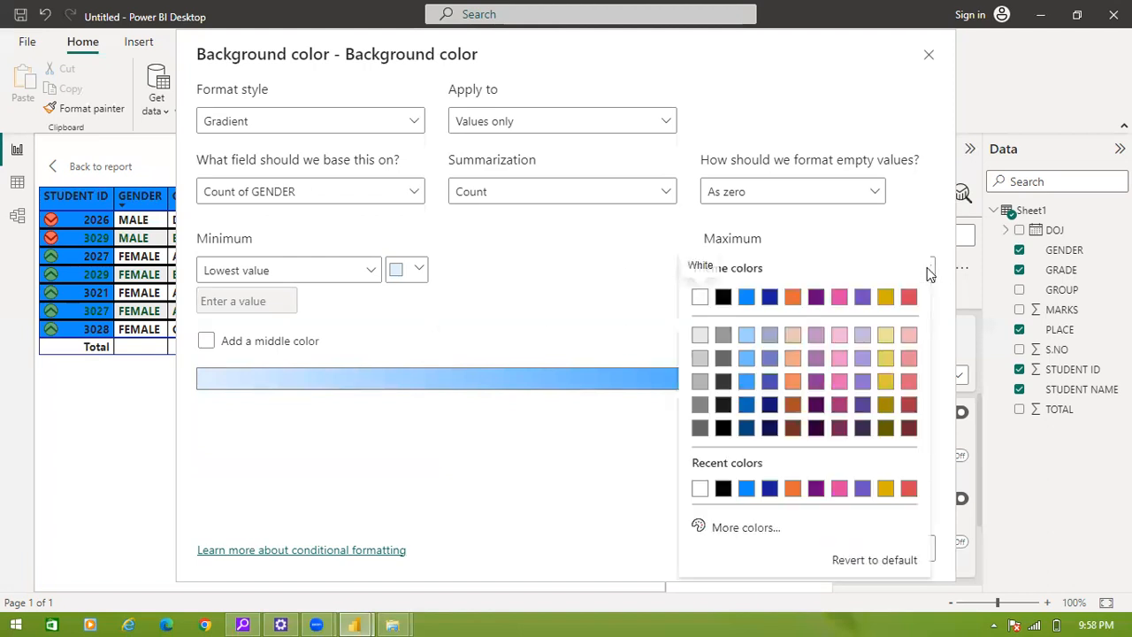
{"action": "left_click", "coordinate": [841, 335]}
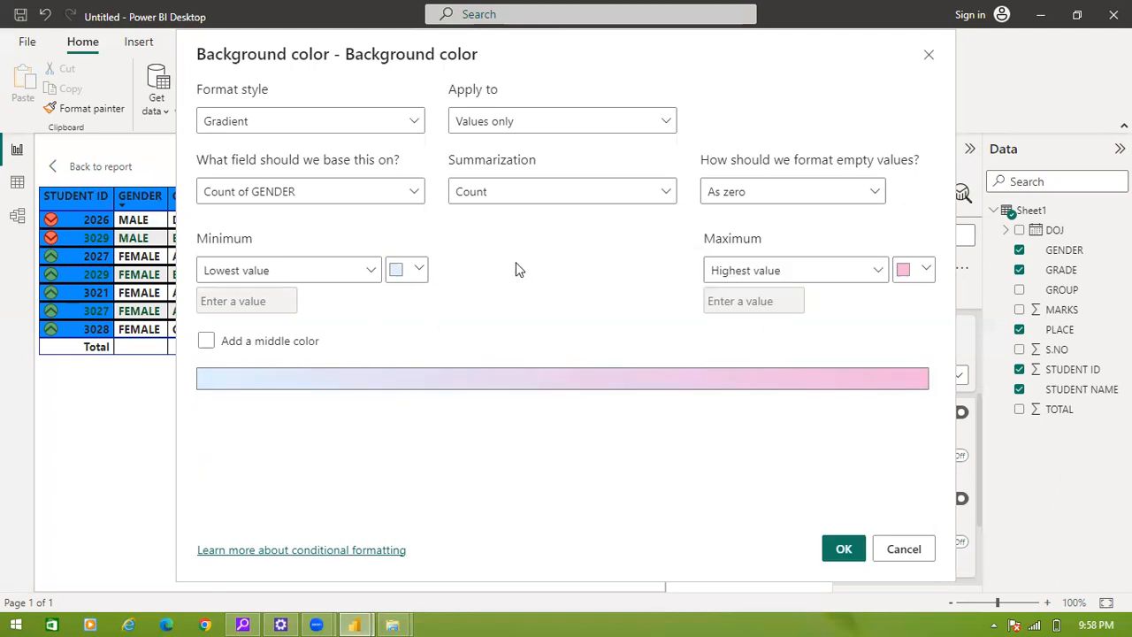
Set the summarization to Count (Distinct), format empty values with a specific light pink color, and apply the background formatting
{"action": "left_click", "coordinate": [668, 194]}
{"action": "left_click", "coordinate": [600, 218]}
{"action": "left_click", "coordinate": [871, 191]}
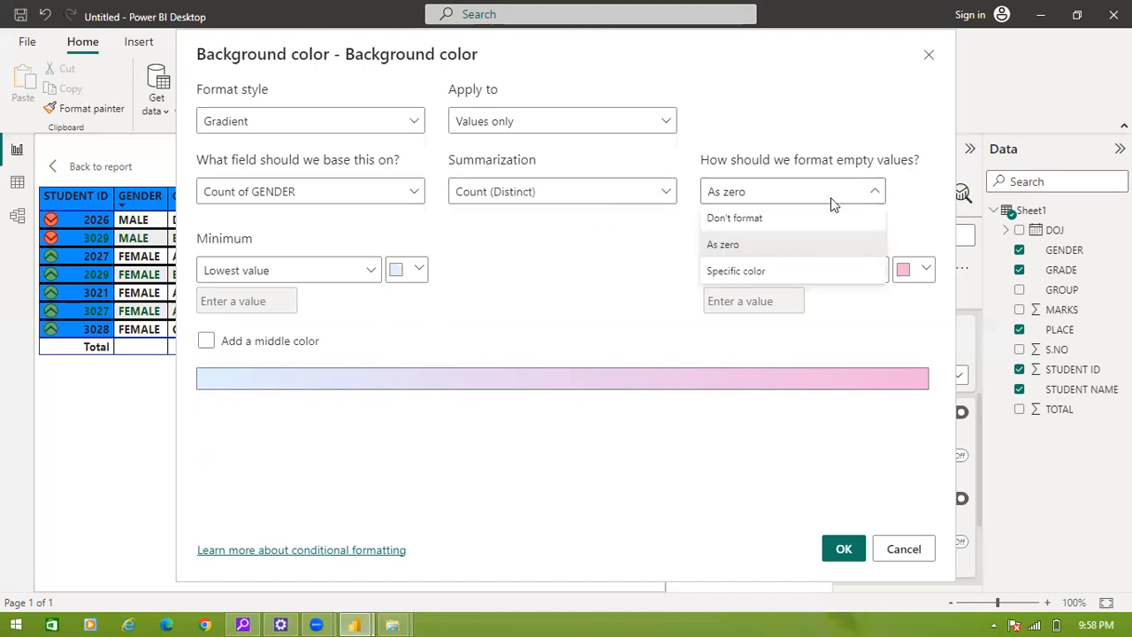
{"action": "left_click", "coordinate": [741, 273]}
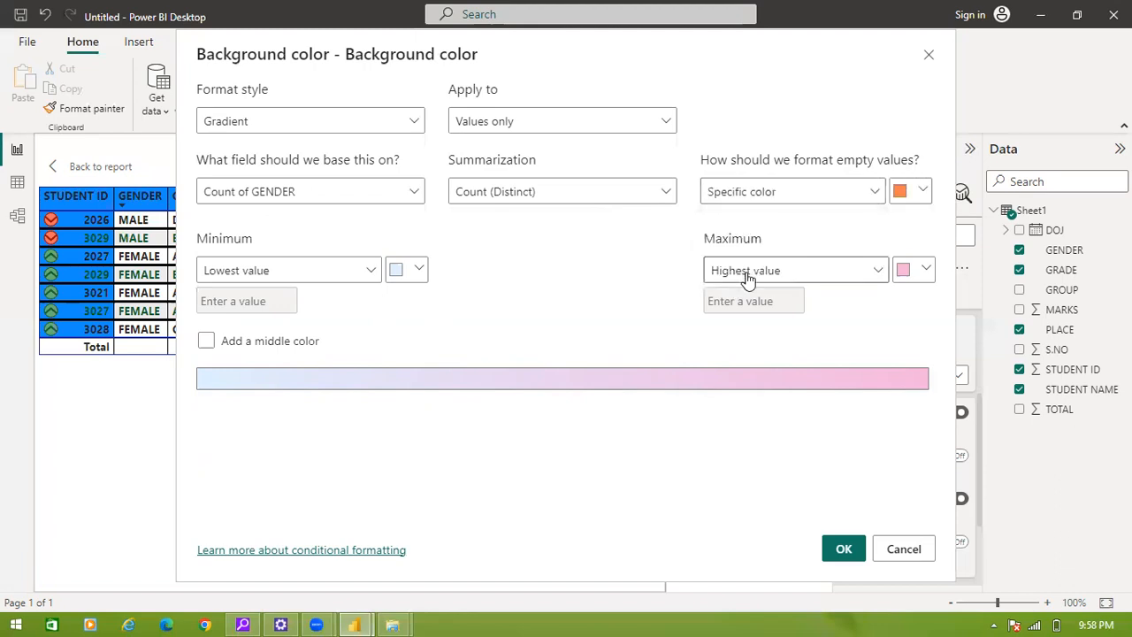
{"action": "left_click", "coordinate": [922, 192]}
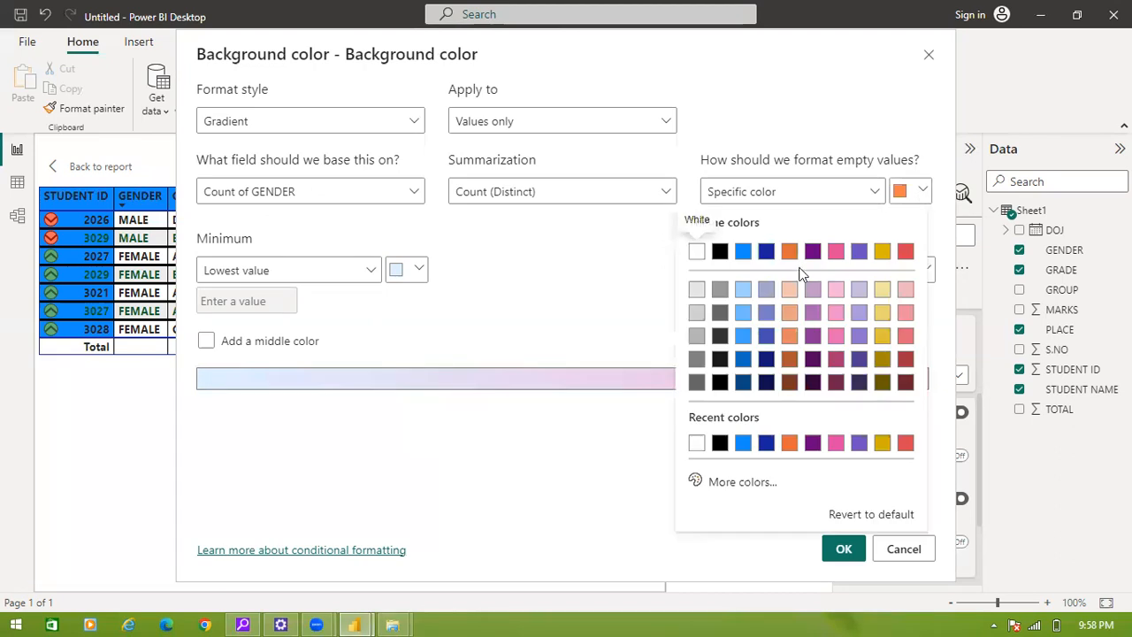
{"action": "left_click", "coordinate": [838, 290]}
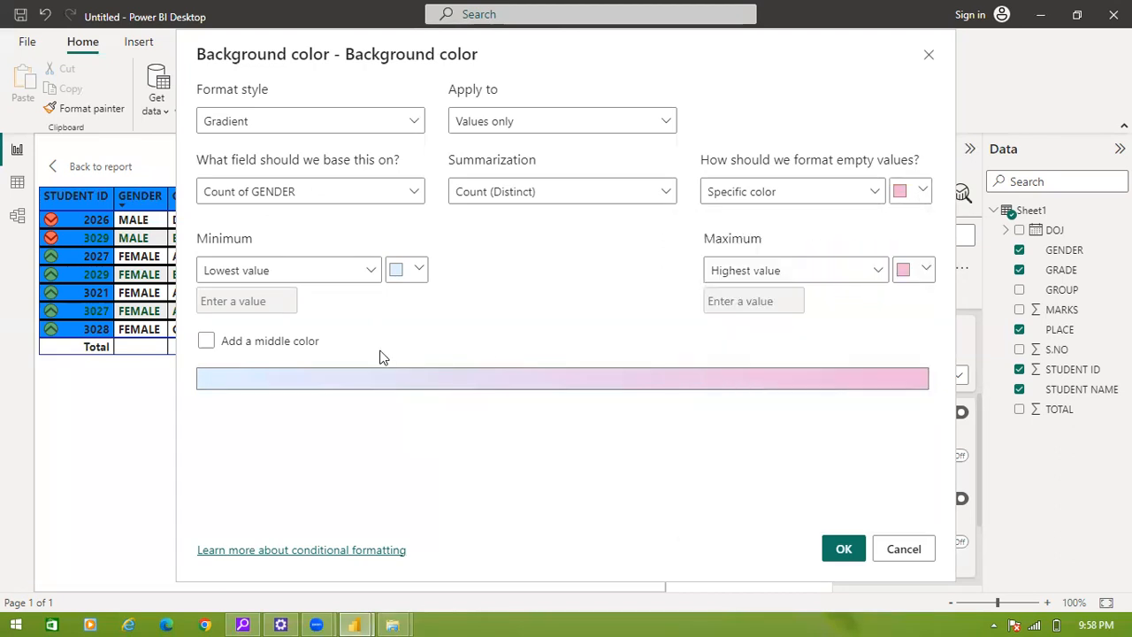
{"action": "left_click", "coordinate": [844, 548]}
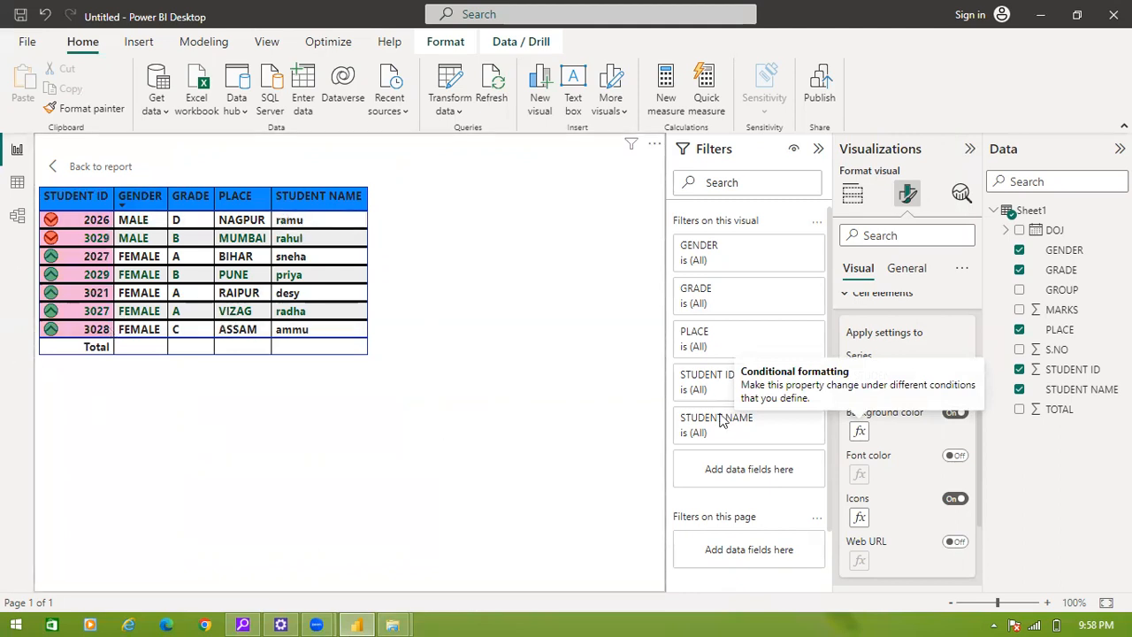
Make the STUDENT ID background color gradient apply to values and totals
{"action": "left_click", "coordinate": [860, 432]}
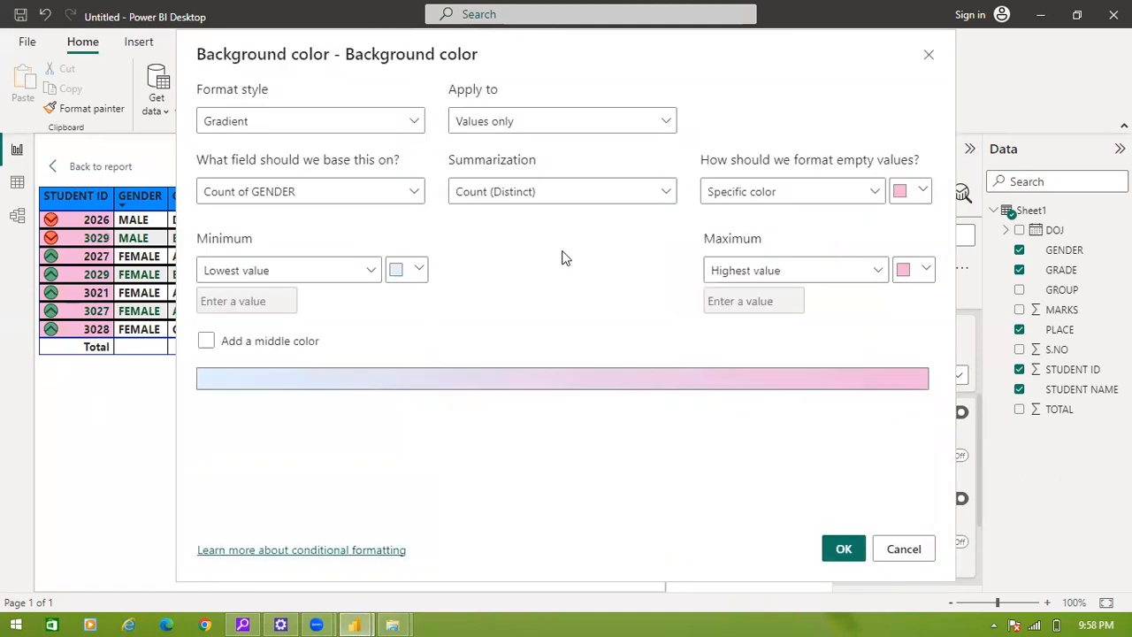
{"action": "left_click", "coordinate": [417, 124]}
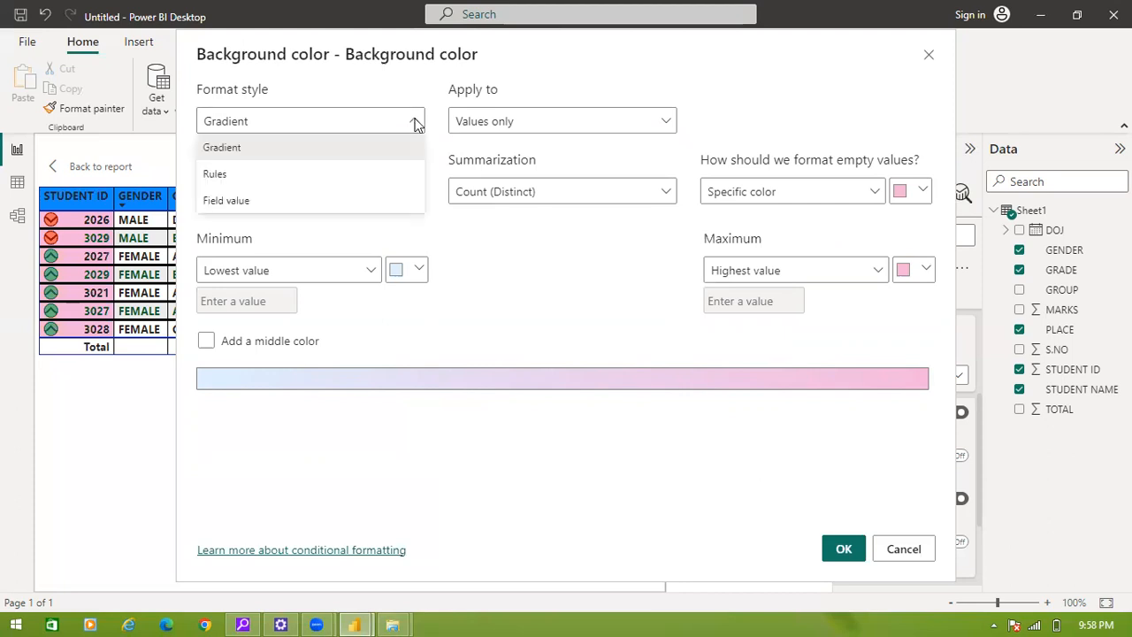
{"action": "left_click", "coordinate": [626, 133]}
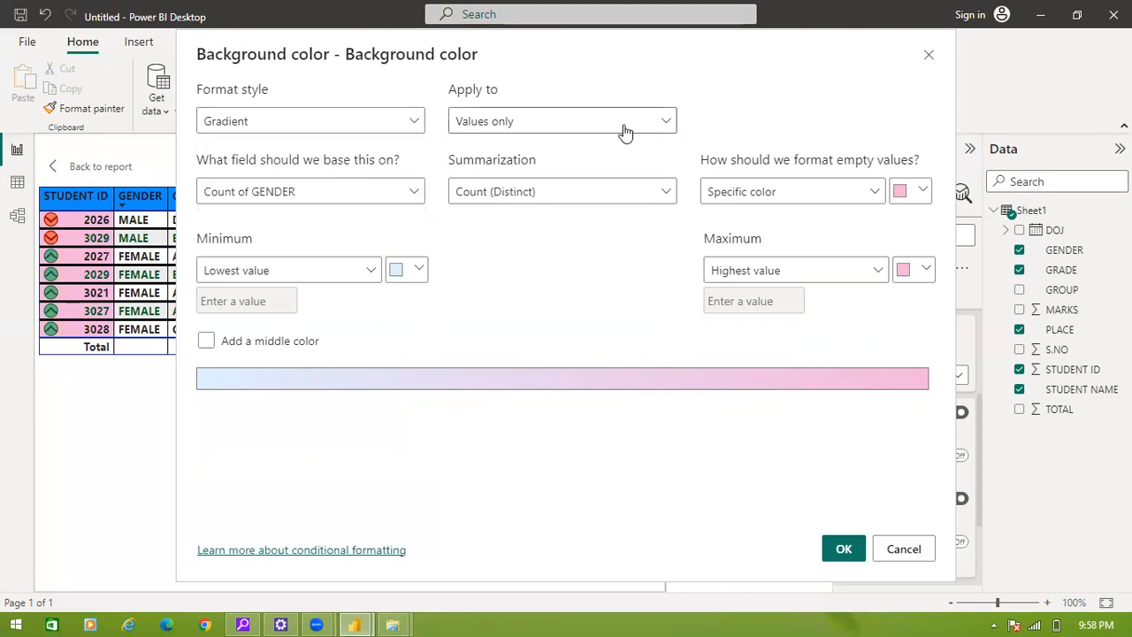
{"action": "left_click", "coordinate": [669, 116]}
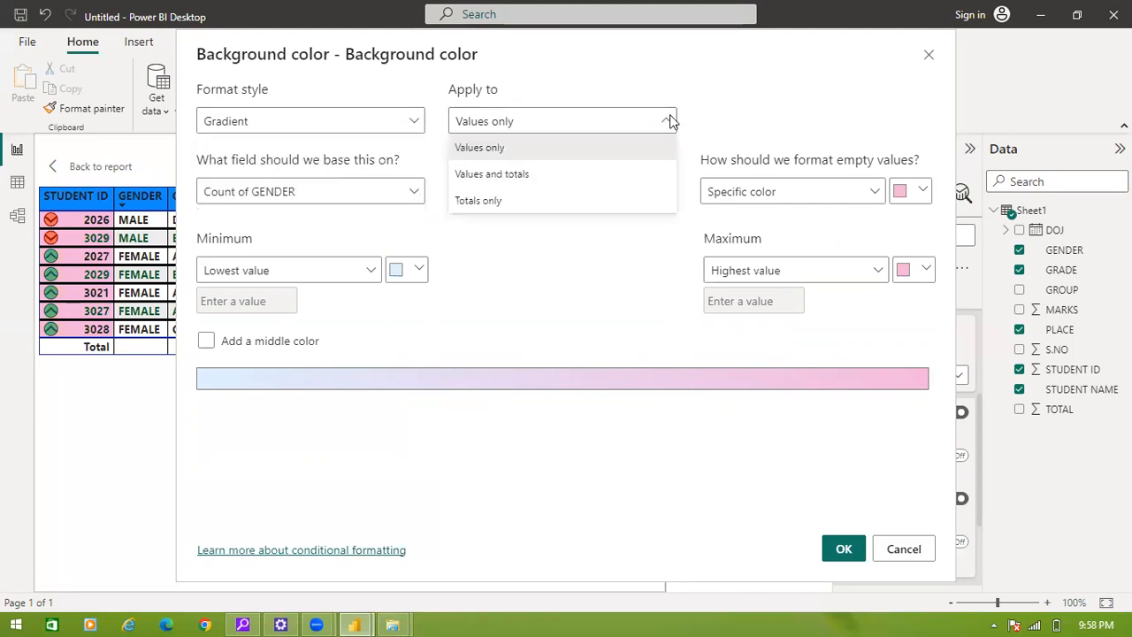
{"action": "left_click", "coordinate": [552, 174]}
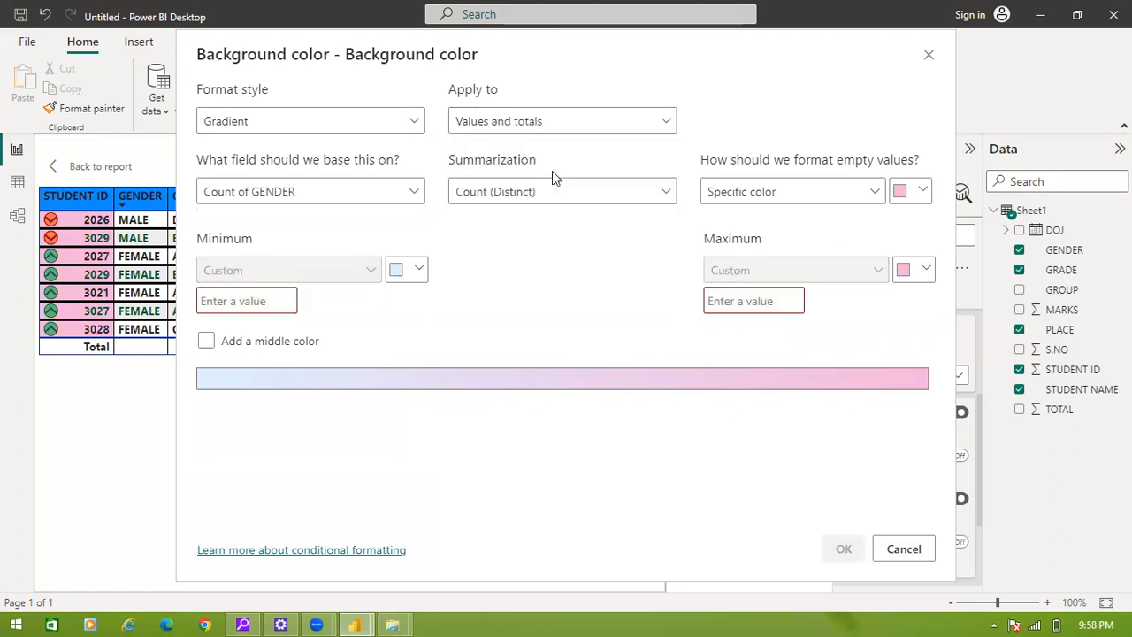
Base the background gradient on the STUDENT ID field, summarized by Count
{"action": "left_click", "coordinate": [416, 193]}
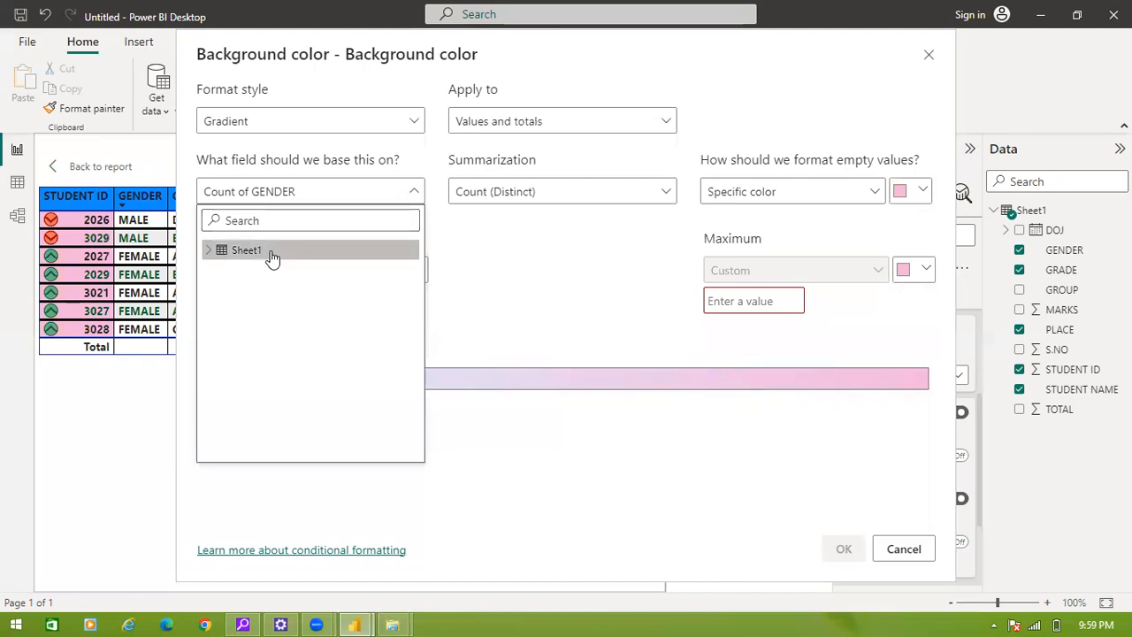
{"action": "left_click", "coordinate": [211, 252]}
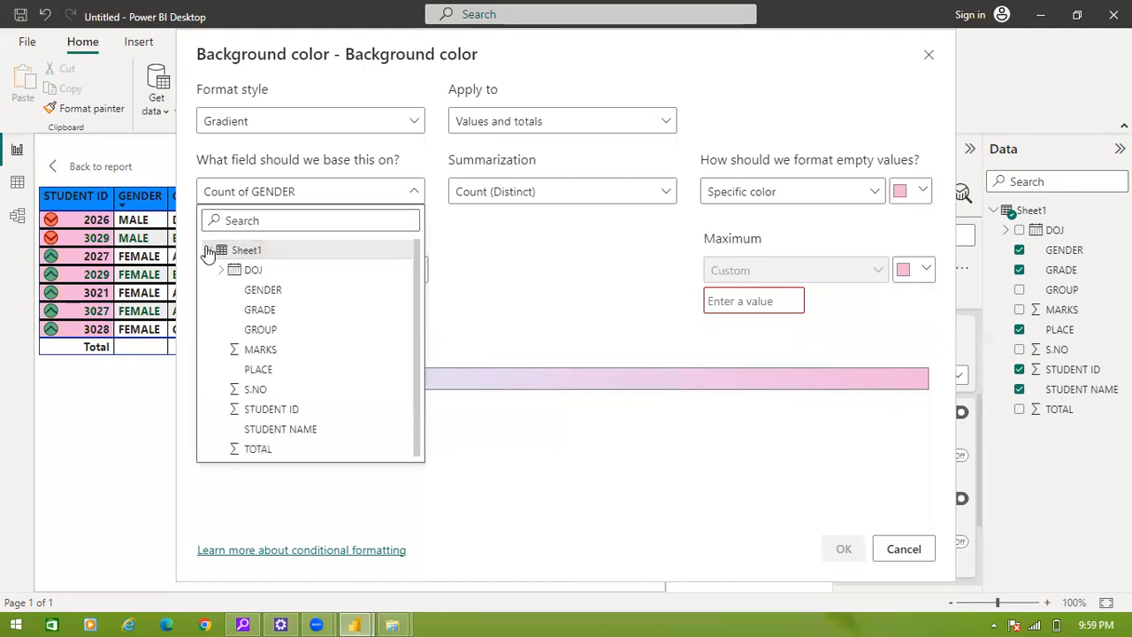
{"action": "left_click", "coordinate": [241, 292]}
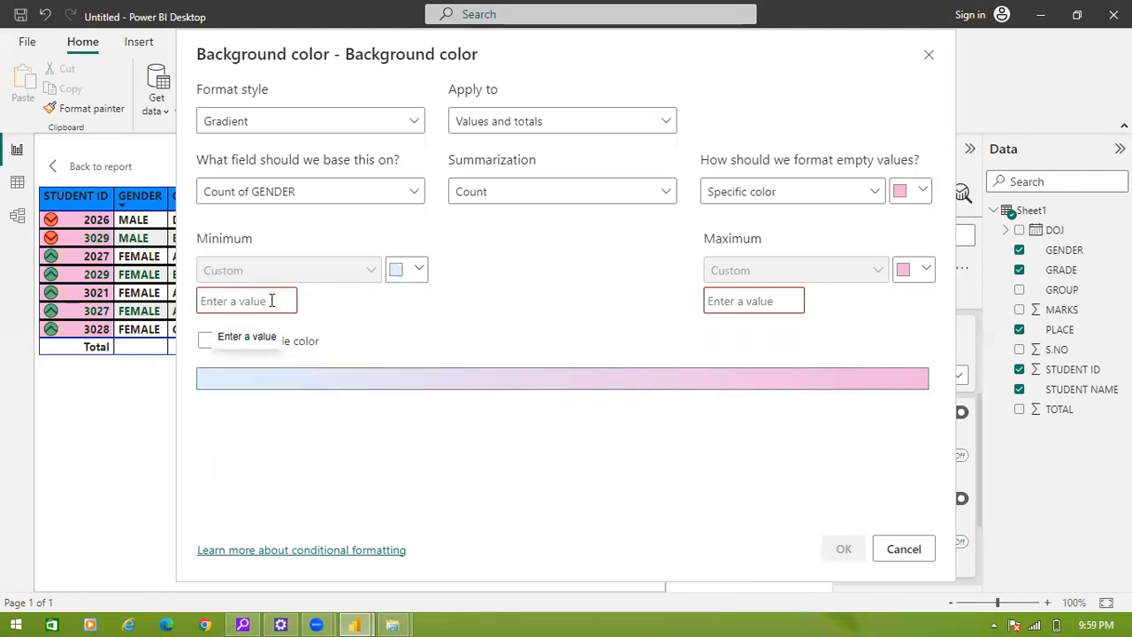
{"action": "left_click", "coordinate": [412, 195]}
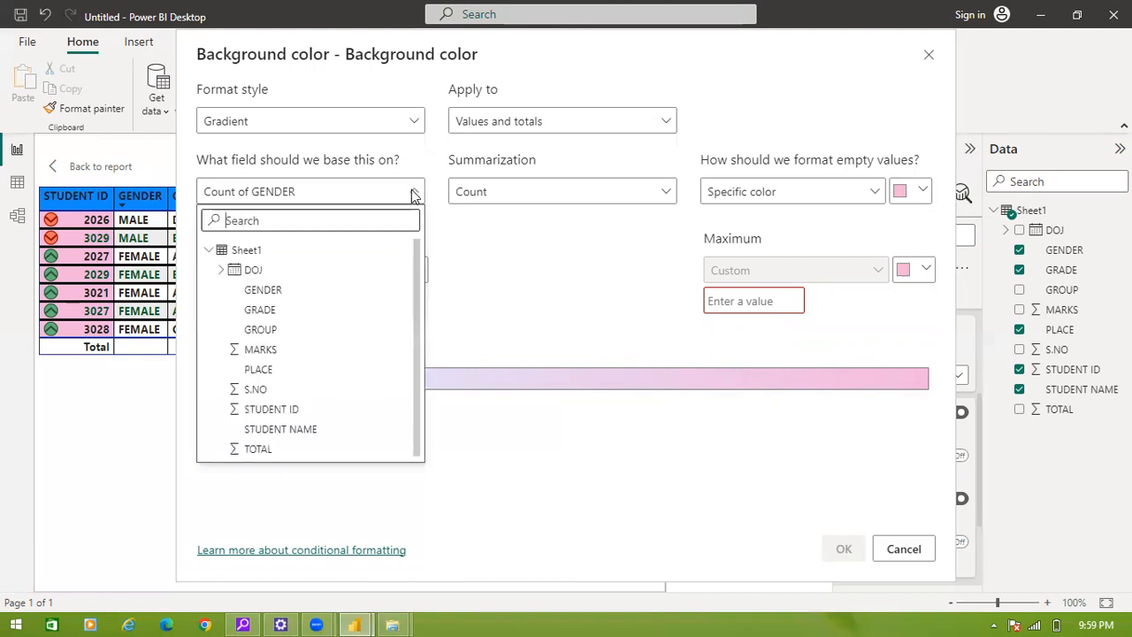
{"action": "left_click", "coordinate": [231, 408]}
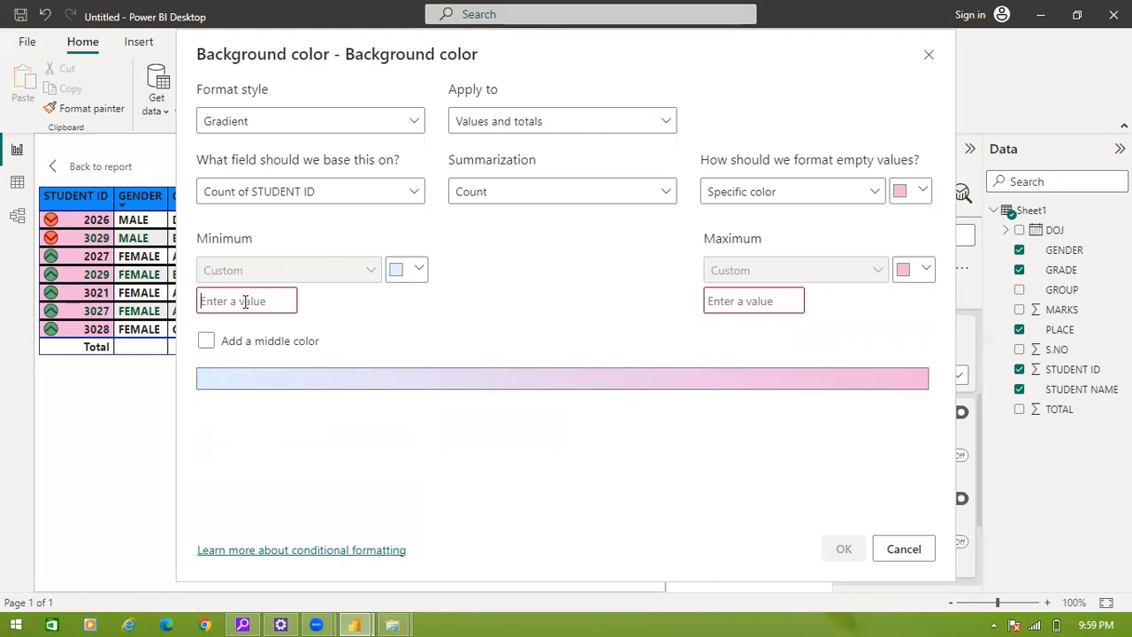
Set the gradient's custom minimum to 3027 and maximum to 3029, and apply the background formatting
{"action": "type", "text": "3027"}
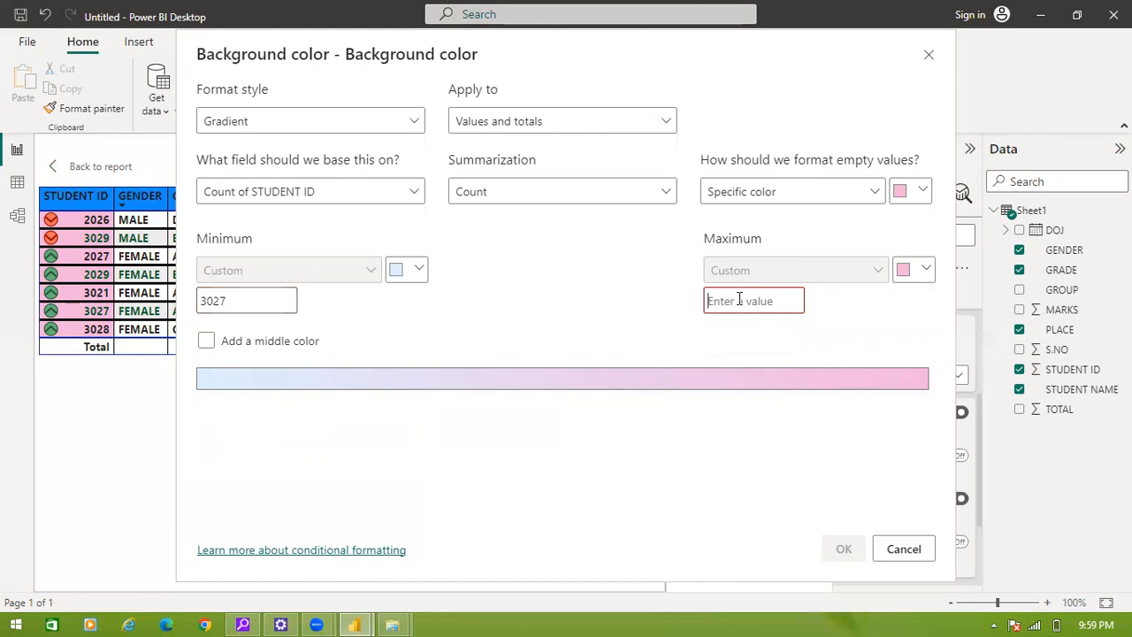
{"action": "type", "text": "3"}
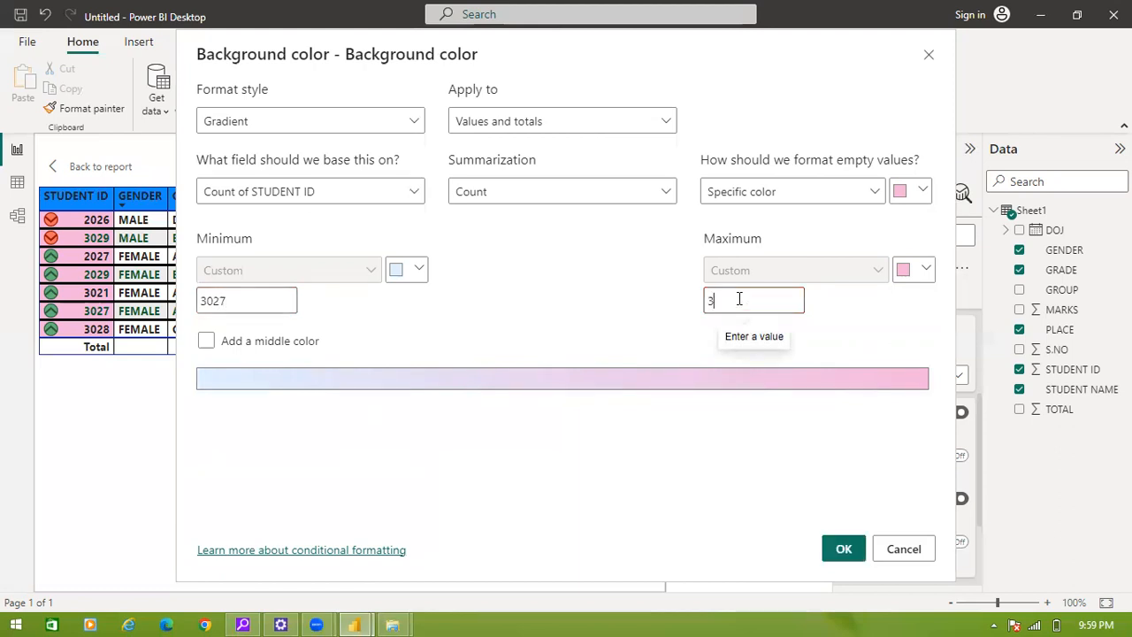
{"action": "type", "text": "029"}
{"action": "left_click", "coordinate": [843, 549]}
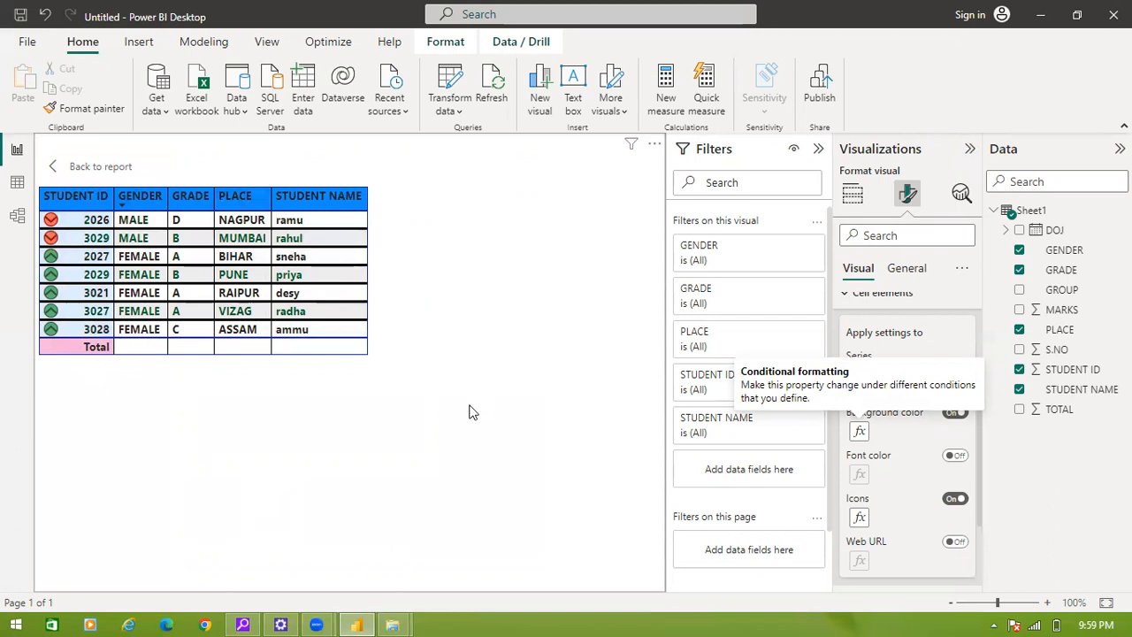
Open the conditional formatting settings for the STUDENT ID background color
{"action": "left_click", "coordinate": [860, 433]}
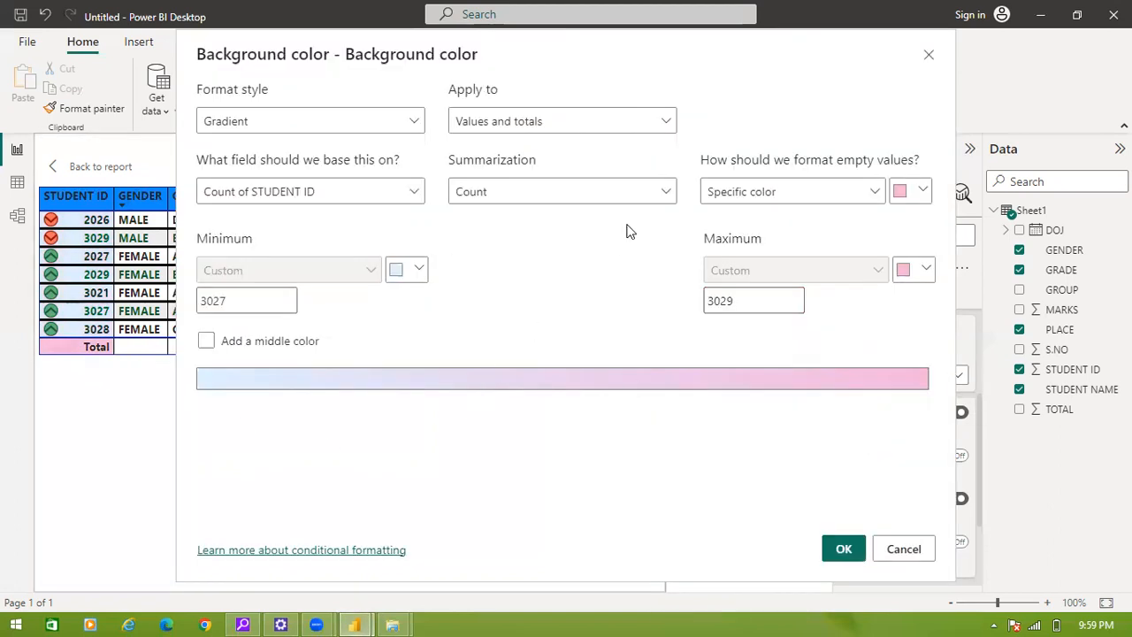